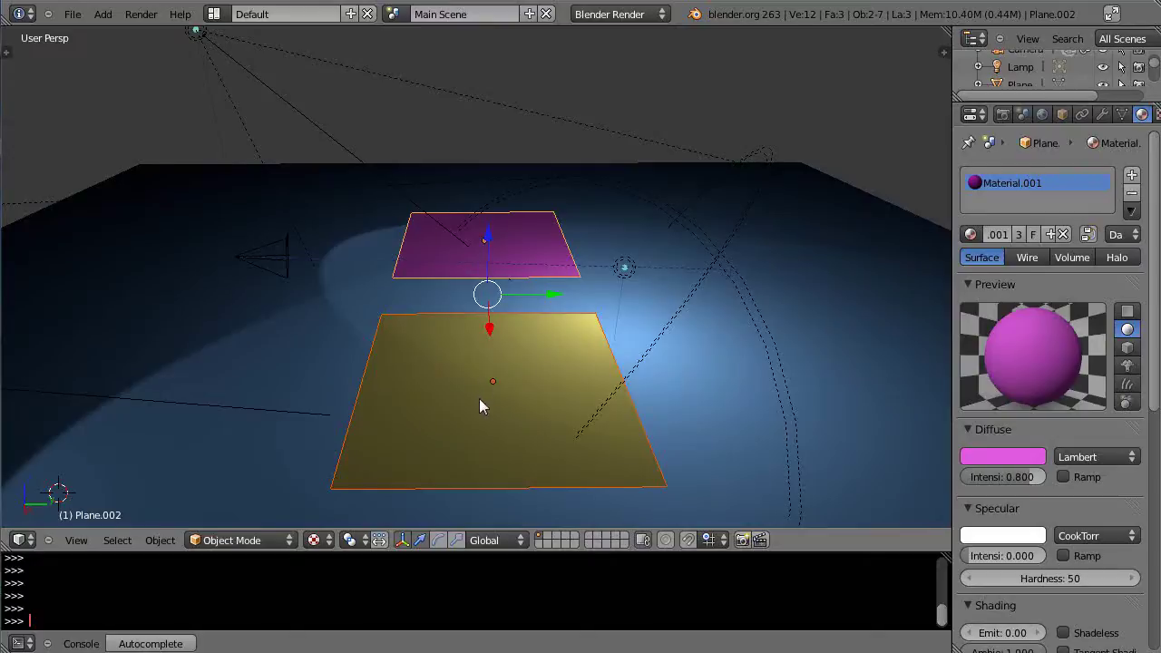
- Select the magenta plane and enter Edit Mode on its mesh
right_click(516, 252)
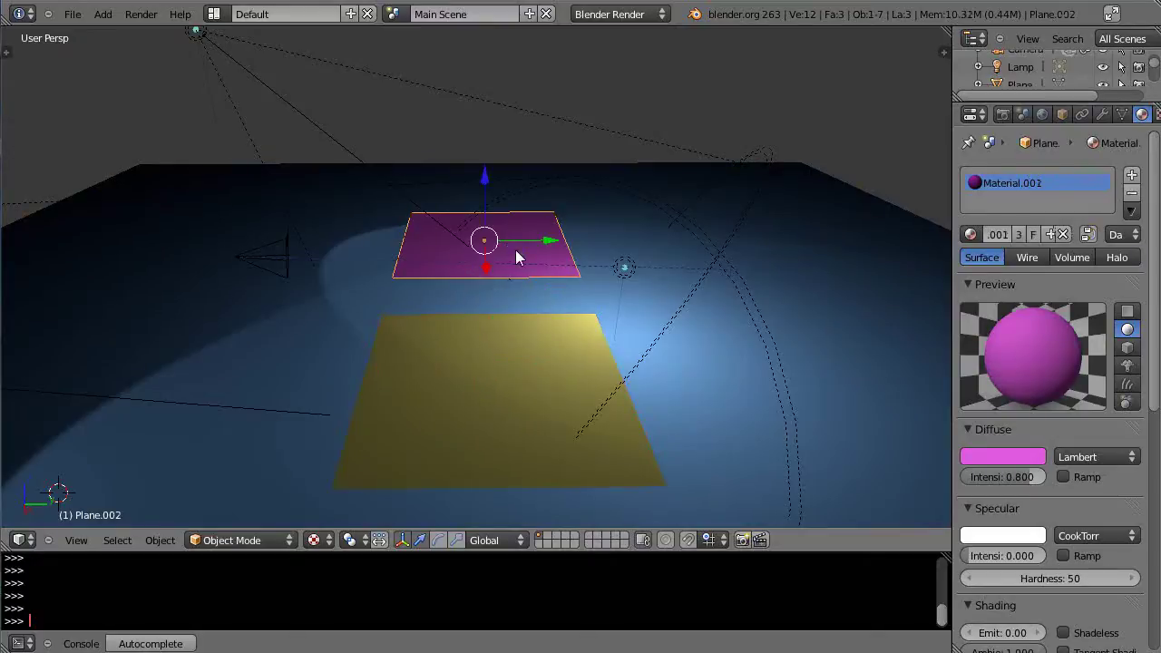
key("w")
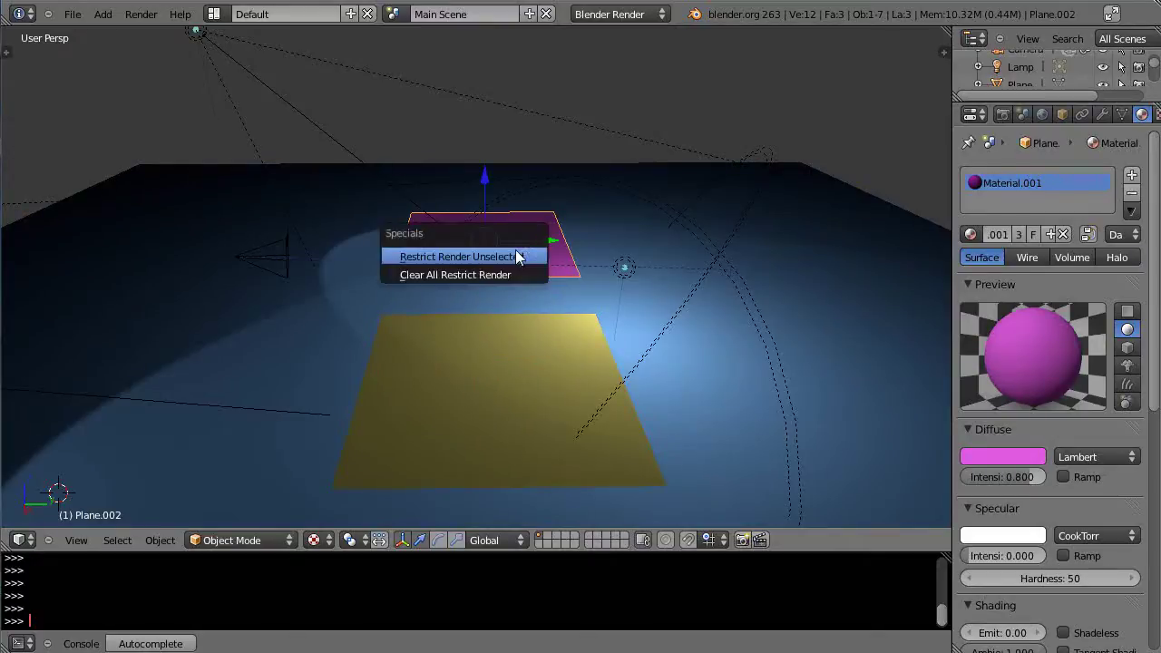
key("Tab")
scroll(542, 273, "up", 3)
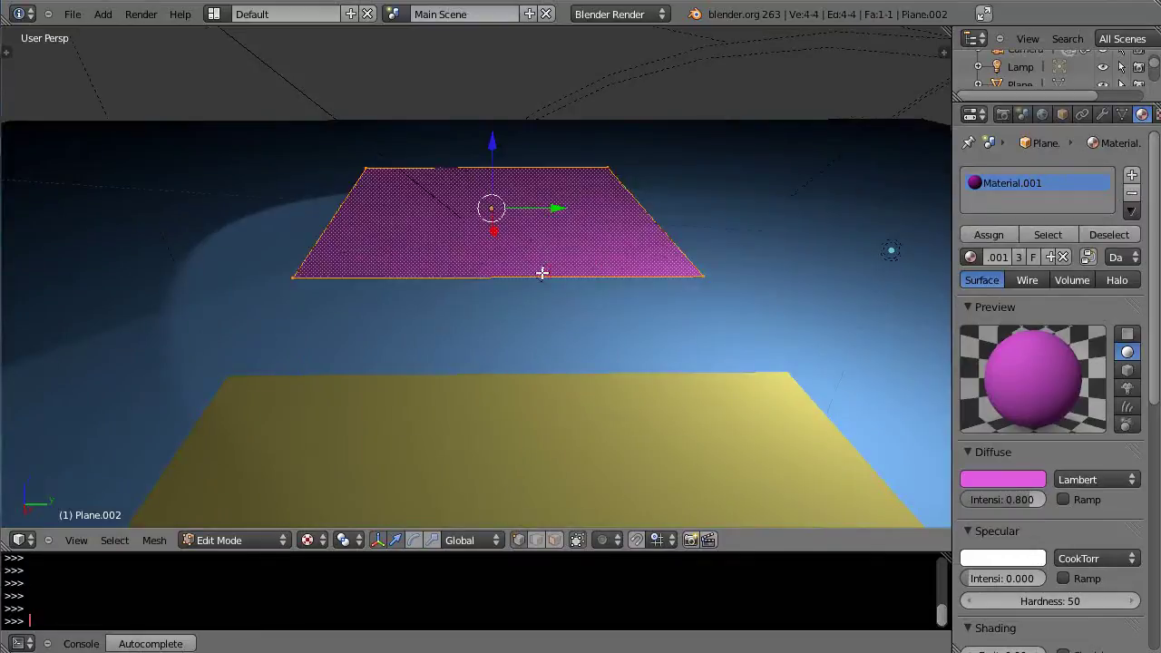
- Subdivide the magenta plane four times into a 16 by 16 grid, then return to Object Mode
key("w")
left_click(541, 273)
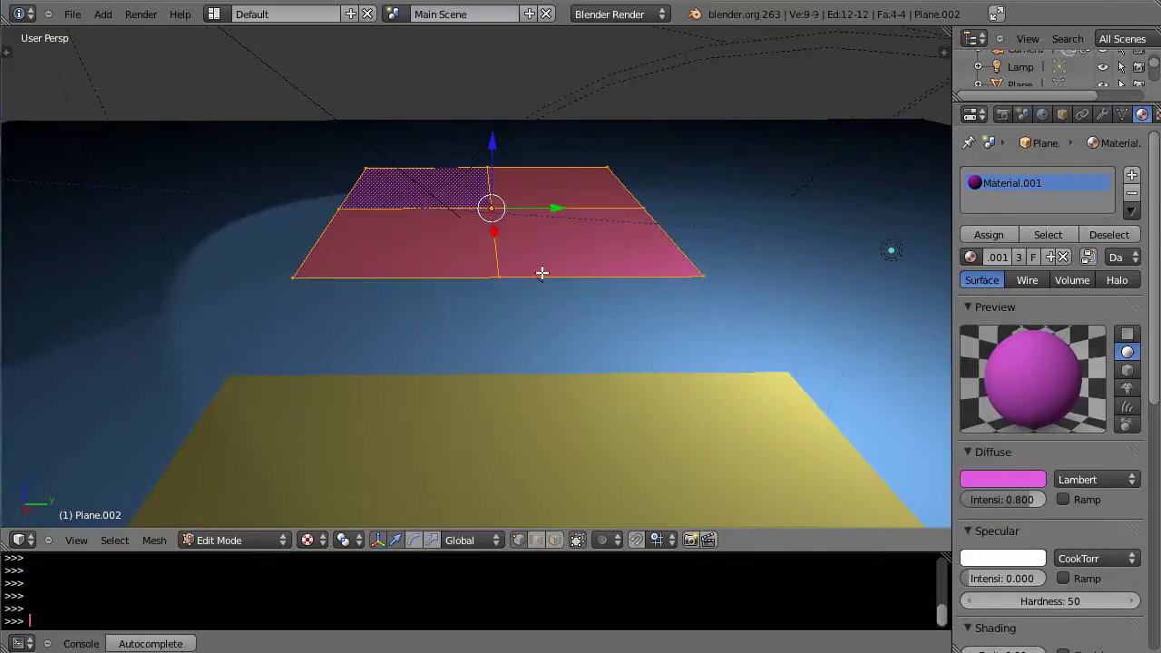
key("w")
left_click(542, 273)
key("w")
left_click(541, 273)
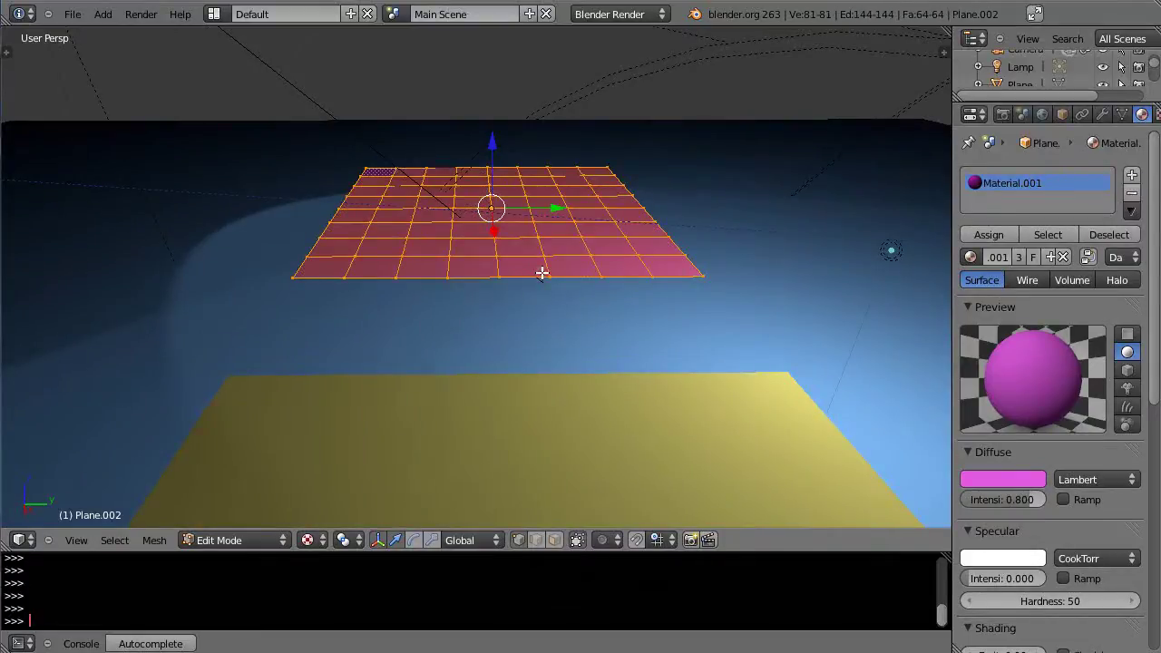
key("w")
left_click(541, 273)
scroll(542, 273, "down", 4)
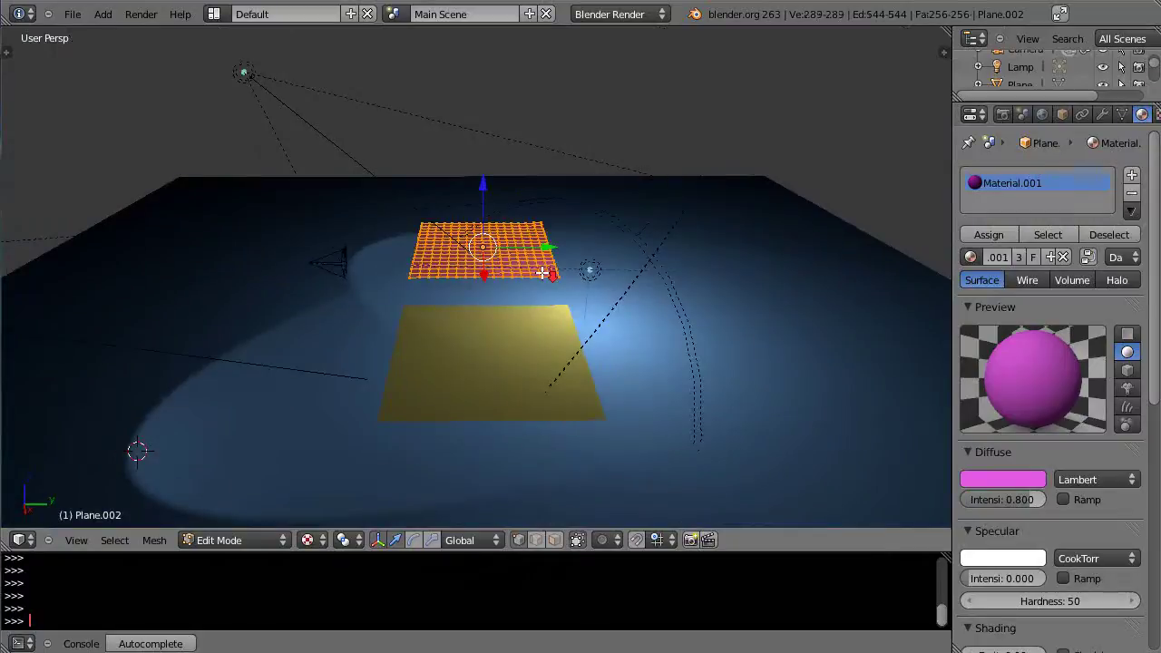
key("Tab")
- Select the yellow plane, enter Edit Mode, and add a first loop cut across it
right_click(483, 368)
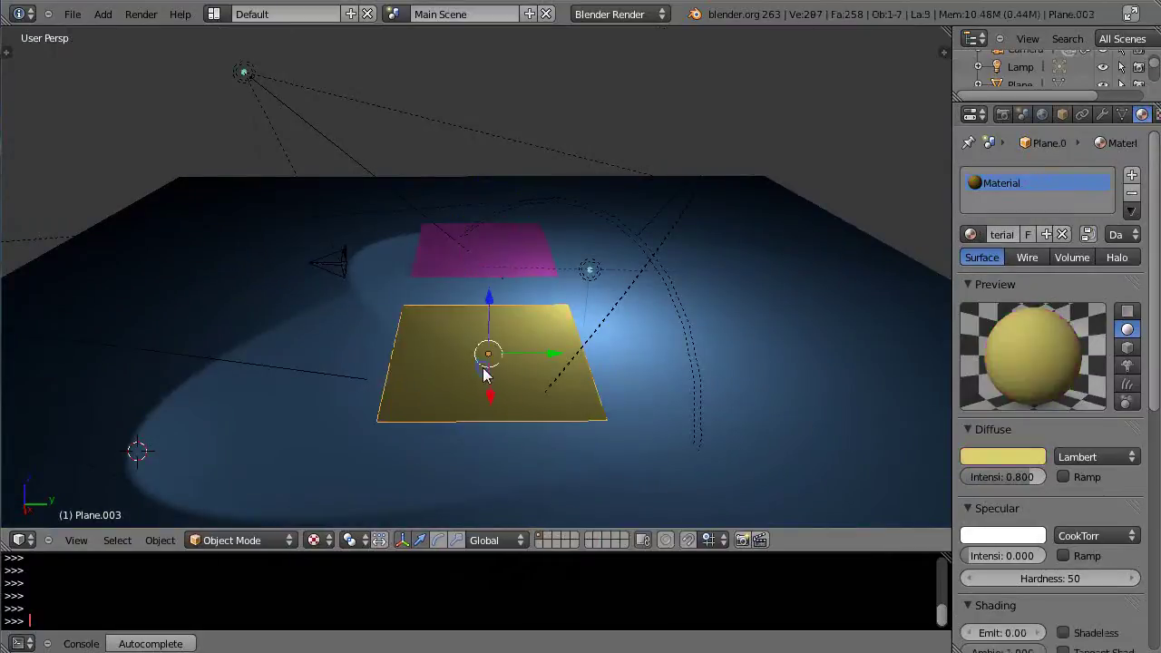
scroll(488, 381, "up", 2)
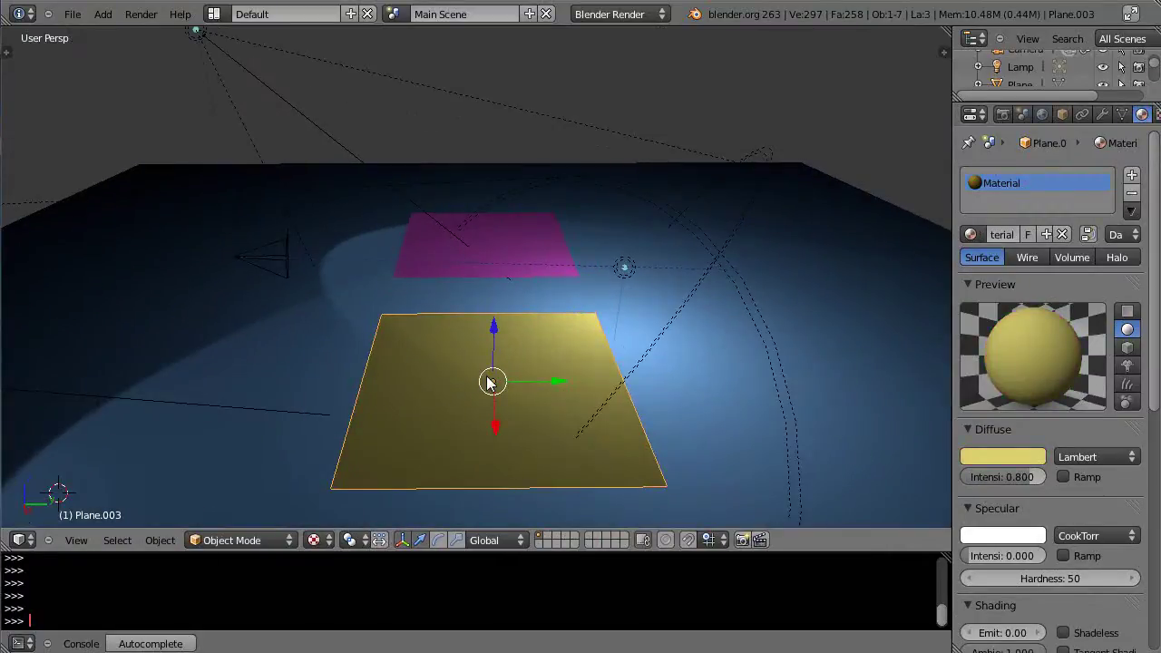
key("Tab")
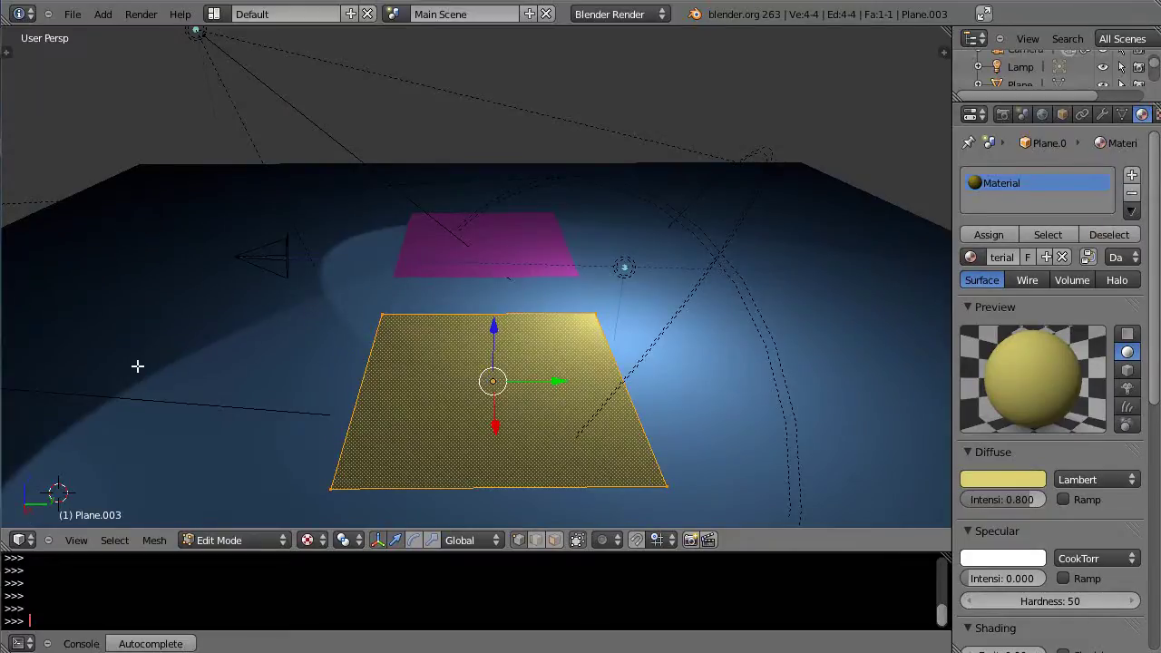
key("t")
scroll(83, 297, "down", 2)
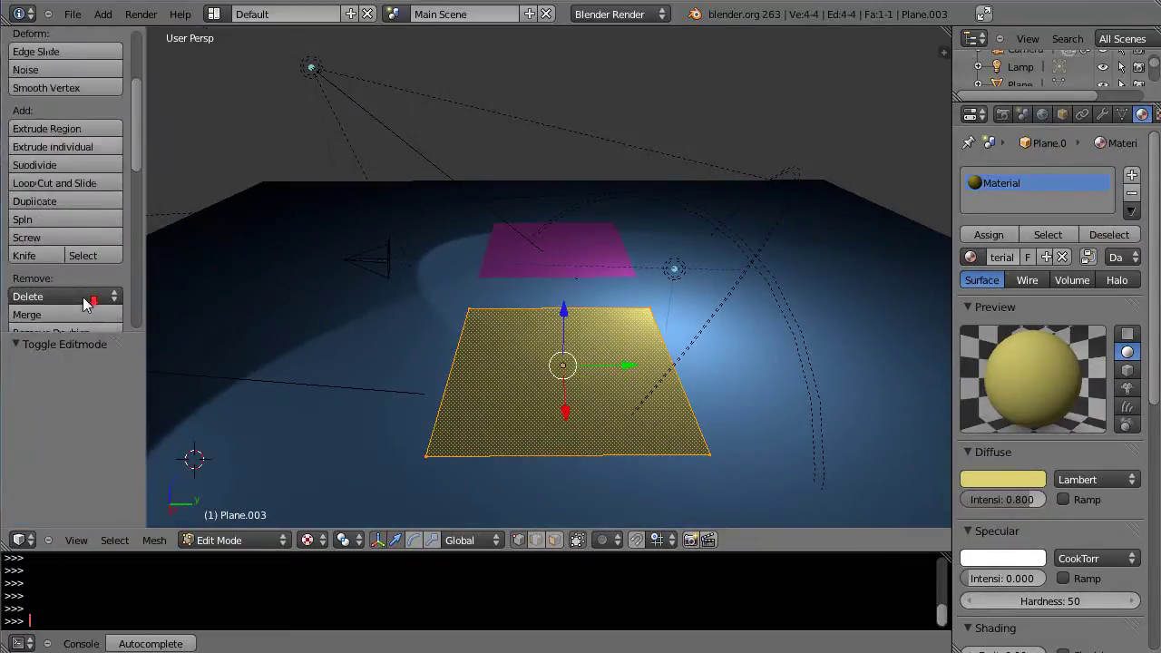
left_click(69, 184)
left_click(593, 407)
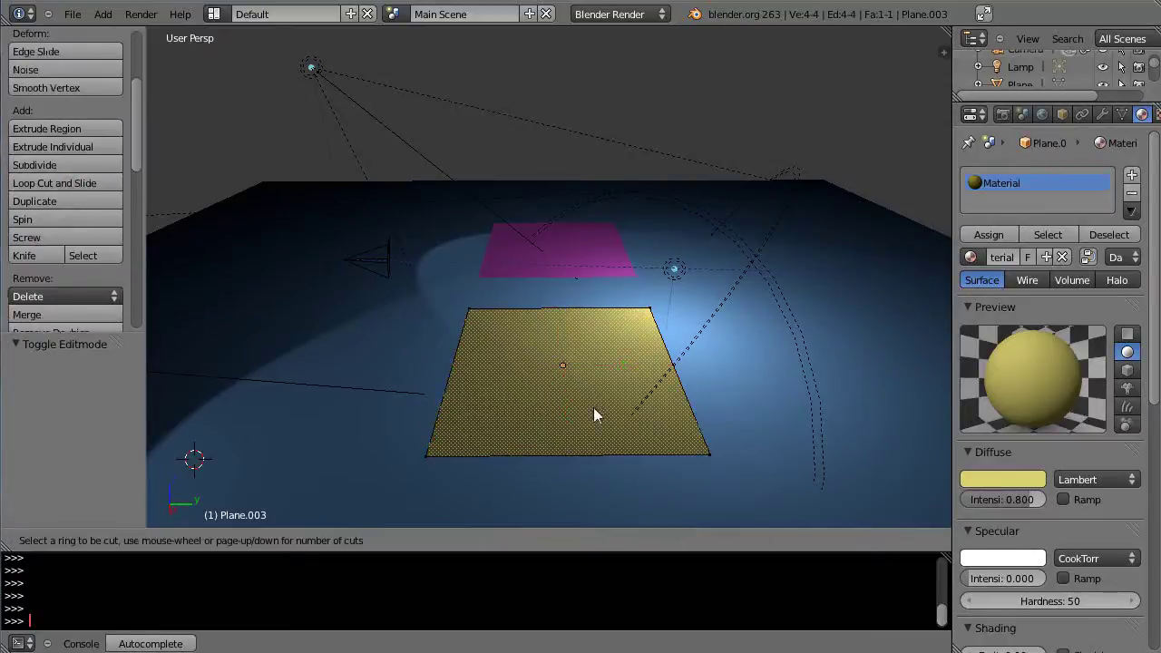
left_click(583, 381)
- Add loop cuts near the yellow plane's left edge and toward its middle
key("Tab")
key("Tab")
key("ctrl+e")
left_click(535, 329)
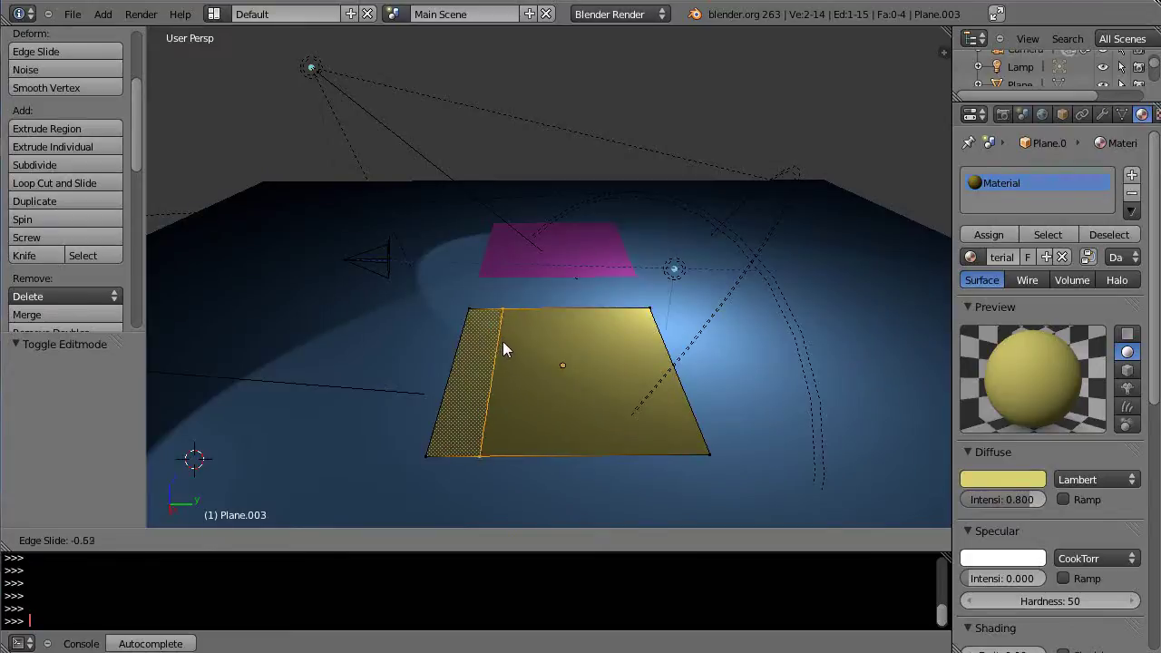
left_click(505, 347)
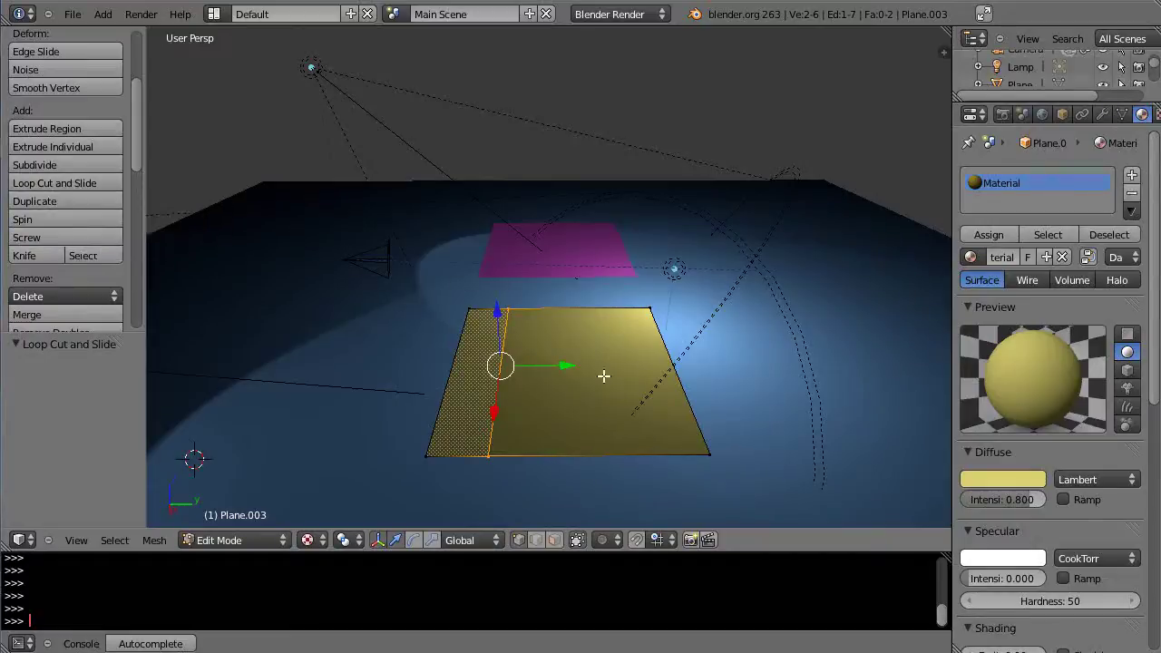
key("ctrl+r")
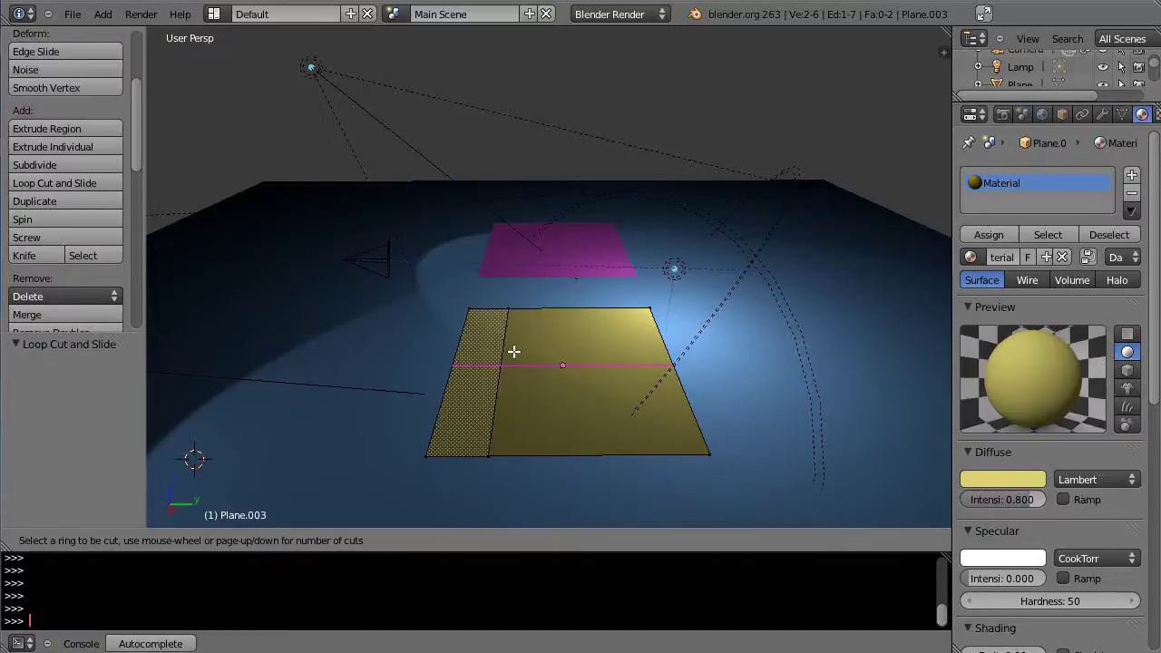
left_click(535, 309)
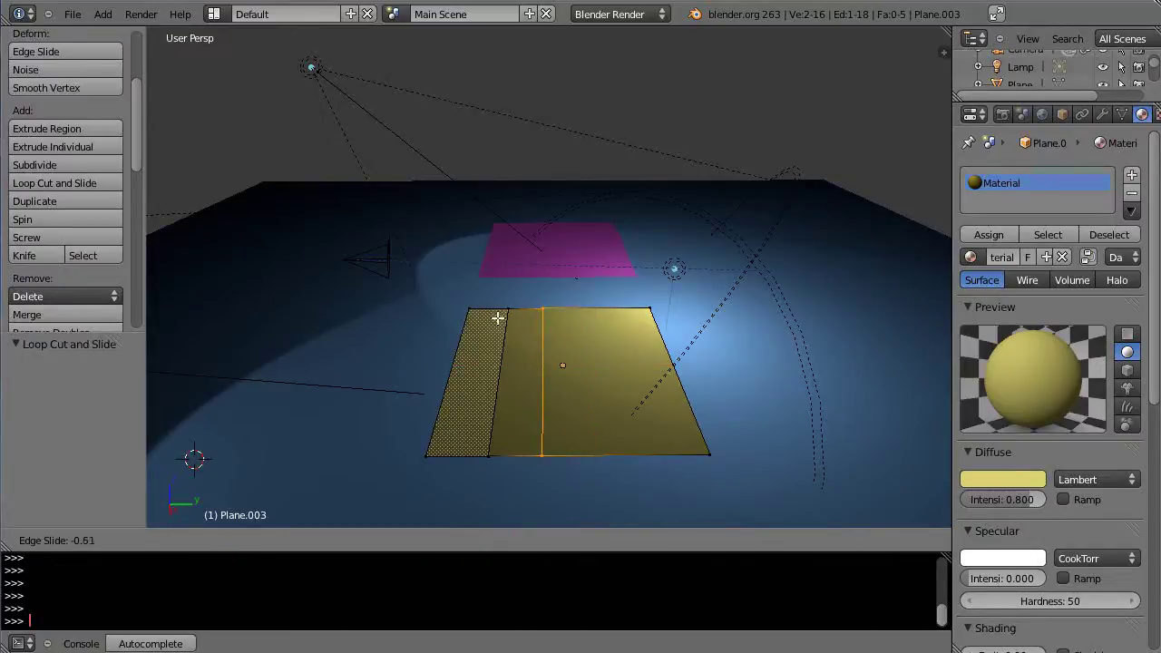
left_click(498, 318)
key("ctrl+r")
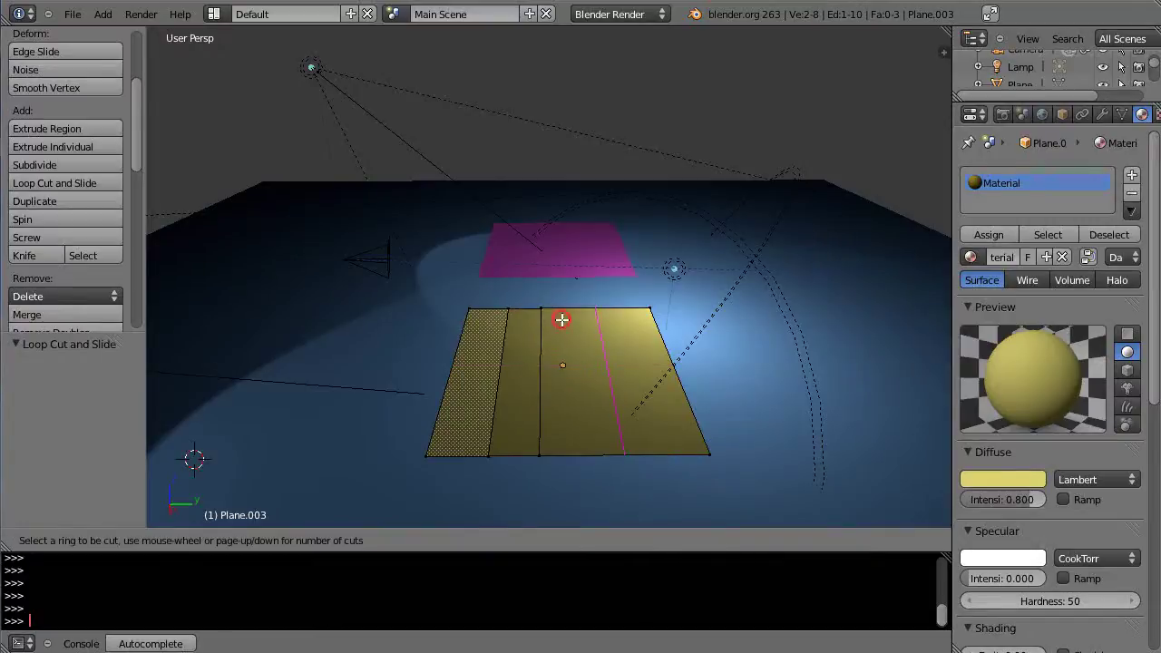
left_click(562, 319)
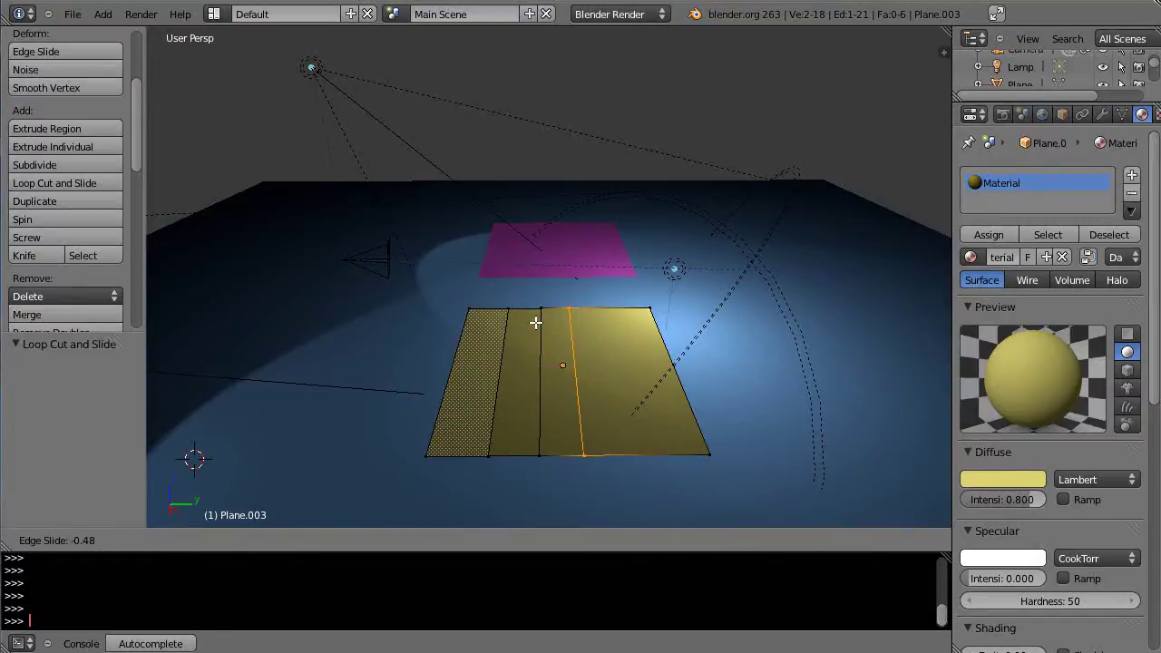
left_click(535, 322)
- Add four more loop cuts, spaced progressively closer toward the plane's right edge
key("ctrl+r")
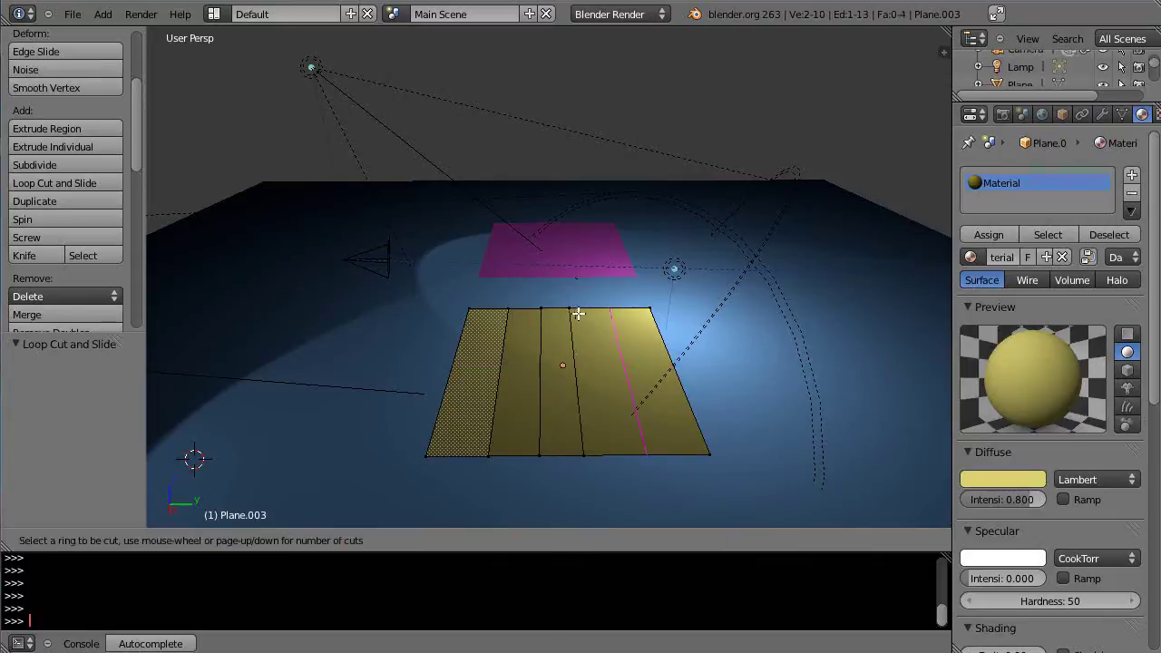
left_click(573, 313)
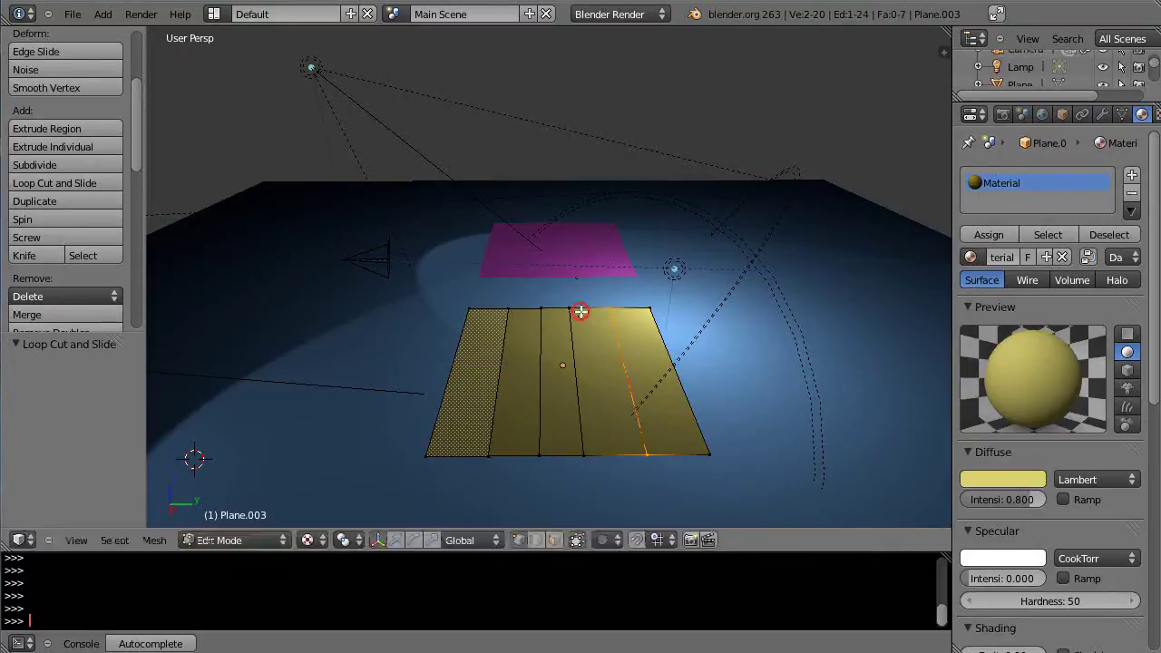
left_click(563, 311)
key("ctrl+r")
left_click(619, 302)
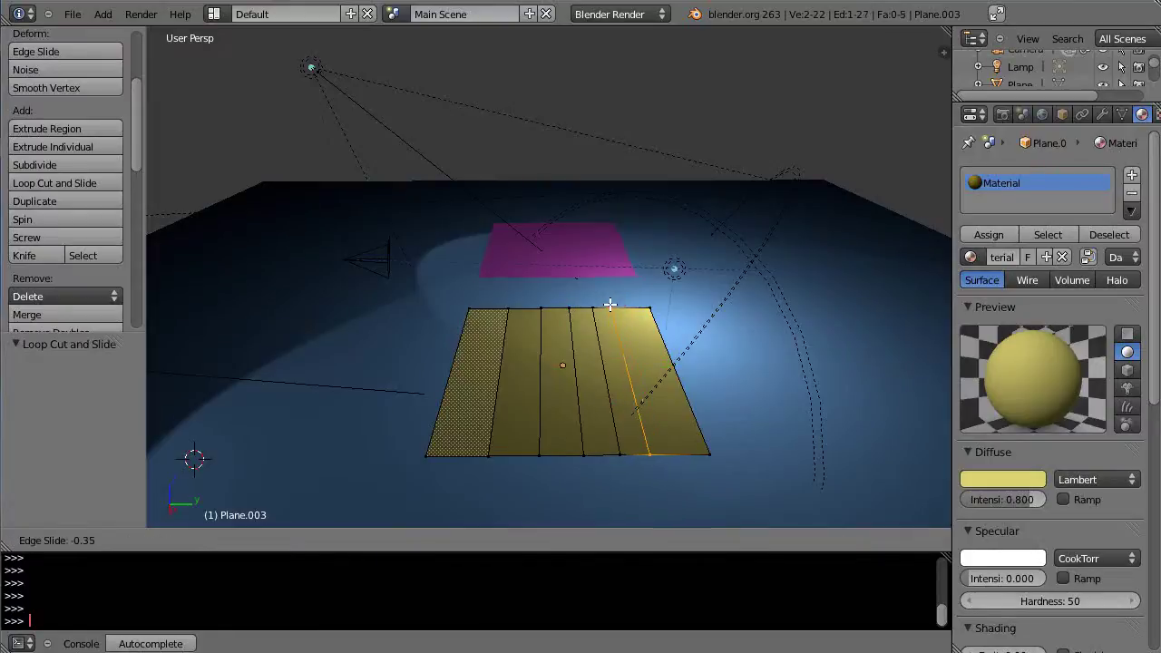
left_click(610, 304)
key("ctrl+r")
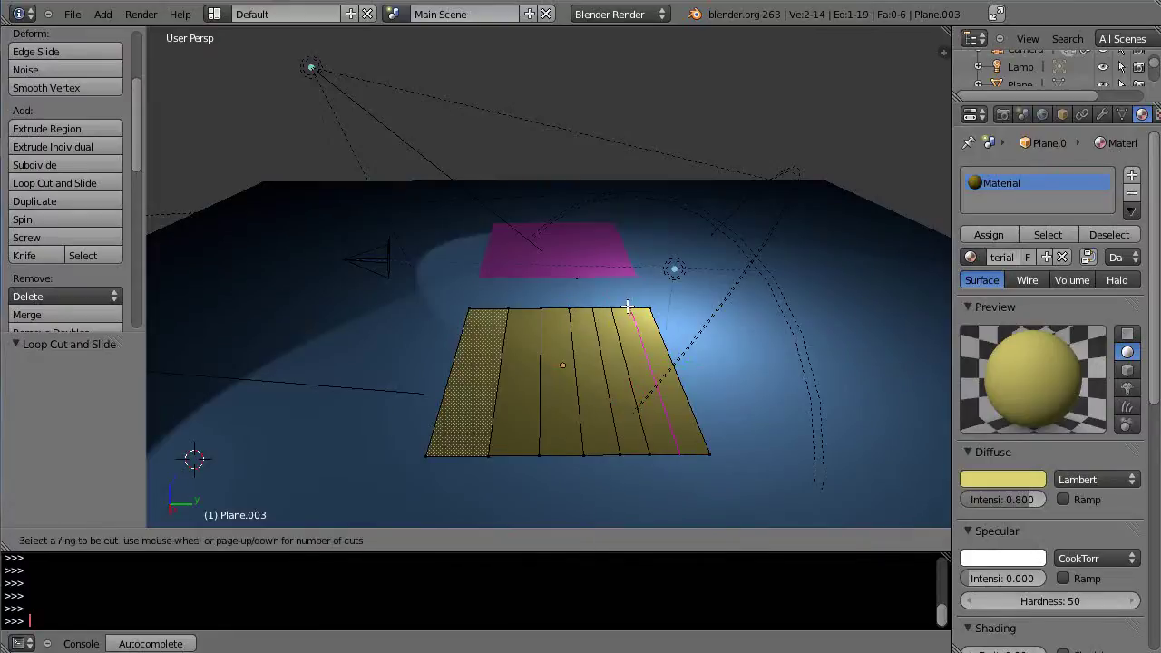
left_click(628, 307)
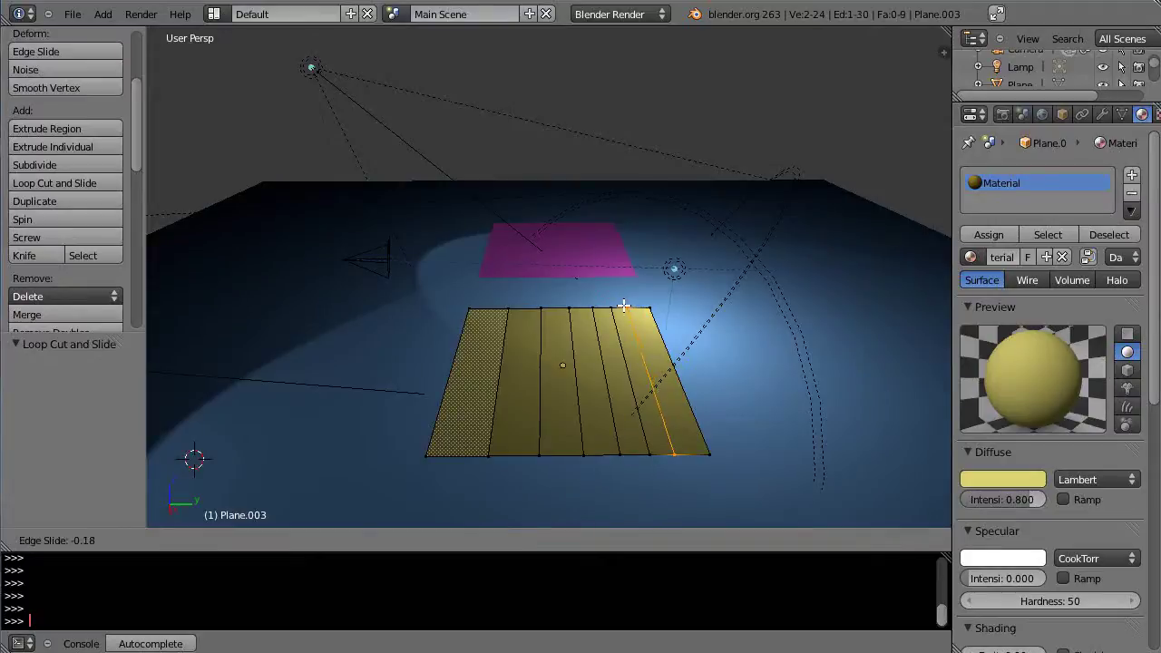
left_click(624, 306)
key("ctrl+r")
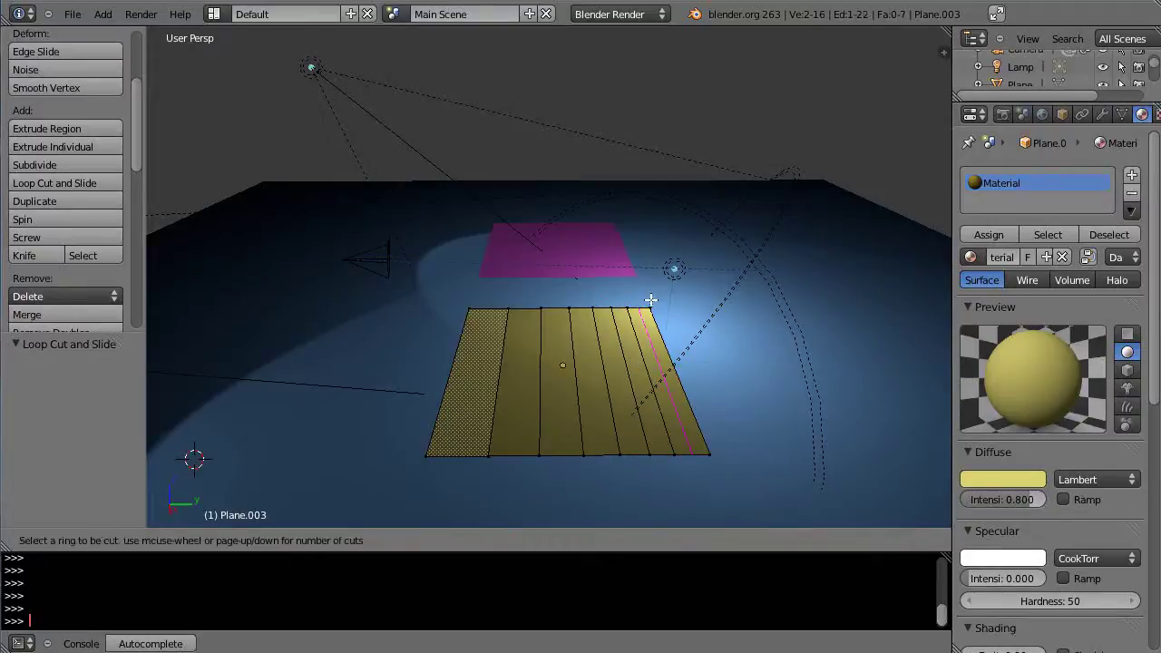
left_click(651, 300)
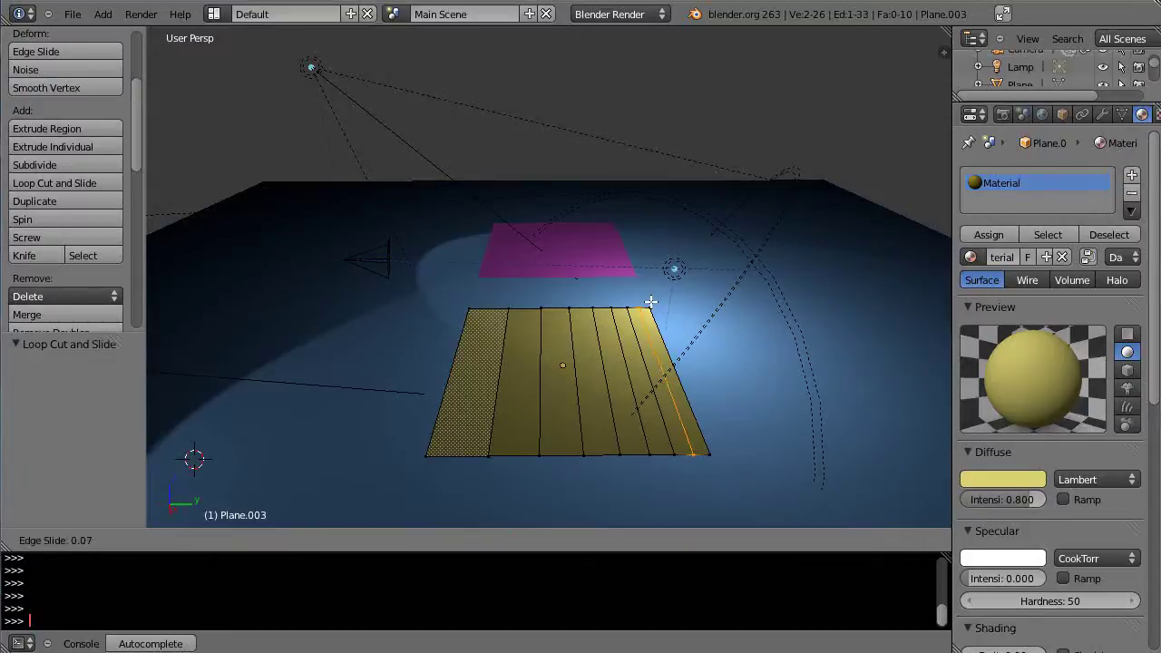
left_click(650, 301)
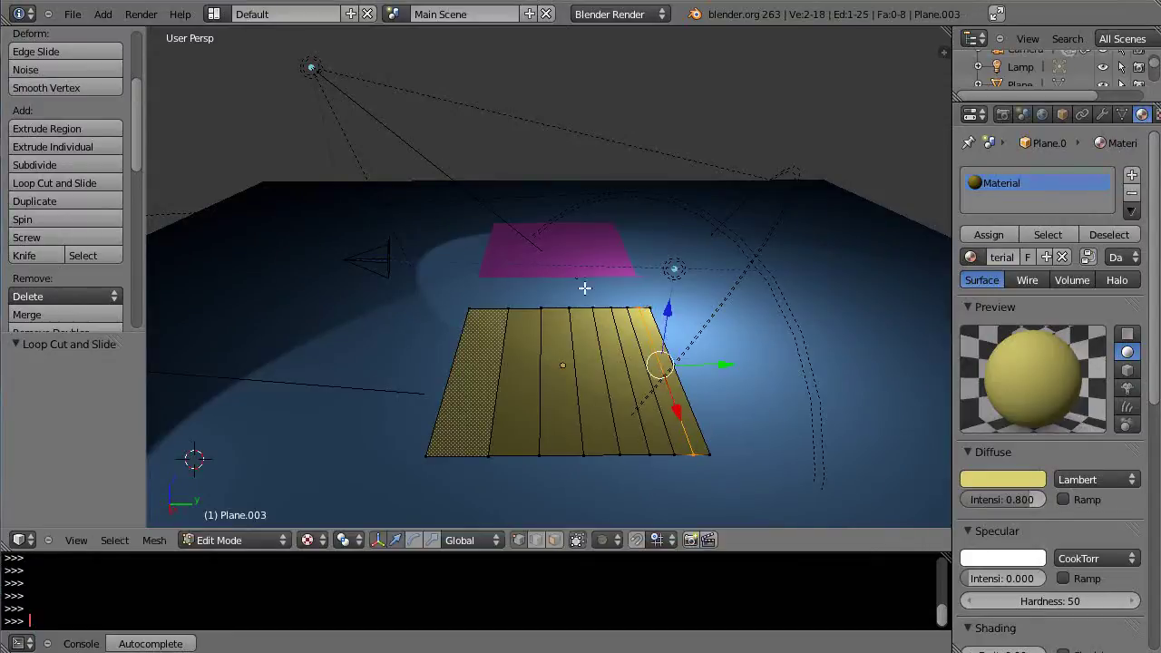
scroll(646, 347, "up", 3)
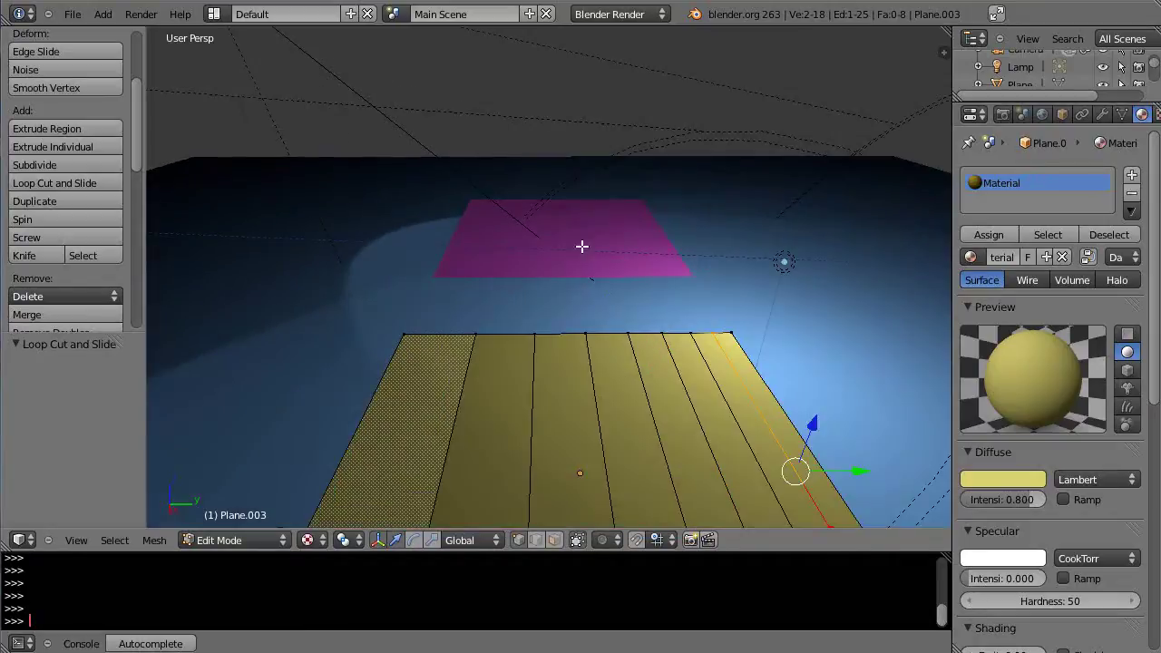
- Back in Object Mode, place the 3D cursor left of the planes and add a Wind force field there
key("Tab")
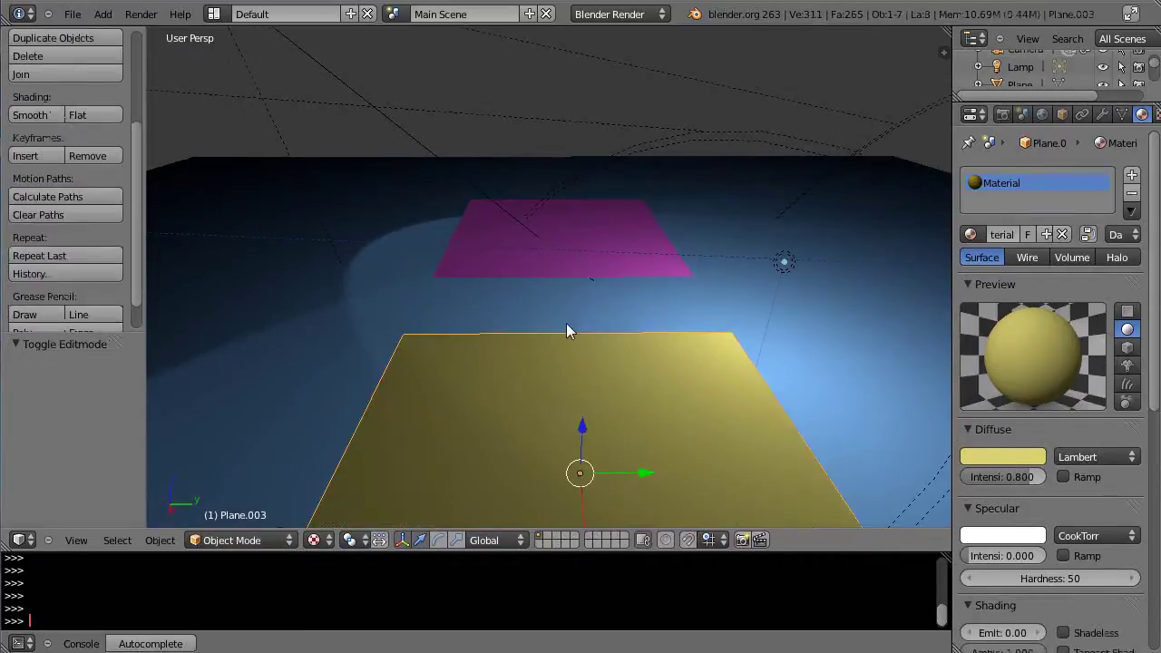
scroll(566, 323, "down", 4)
left_click(403, 275)
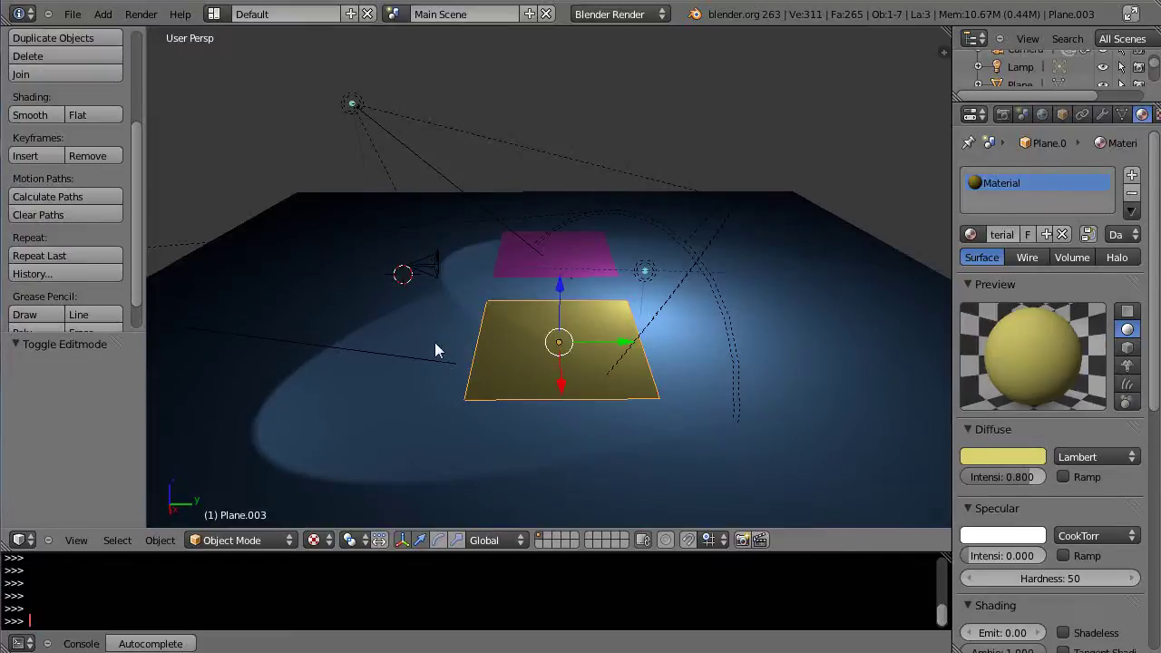
key("shift+a")
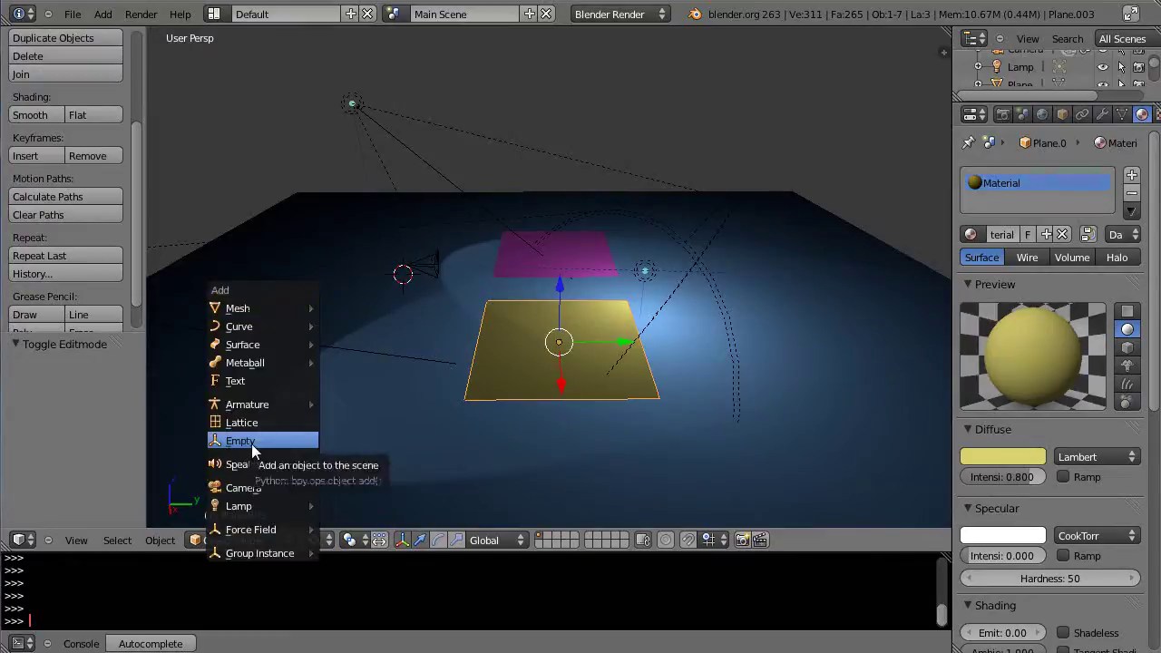
mouse_move(250, 530)
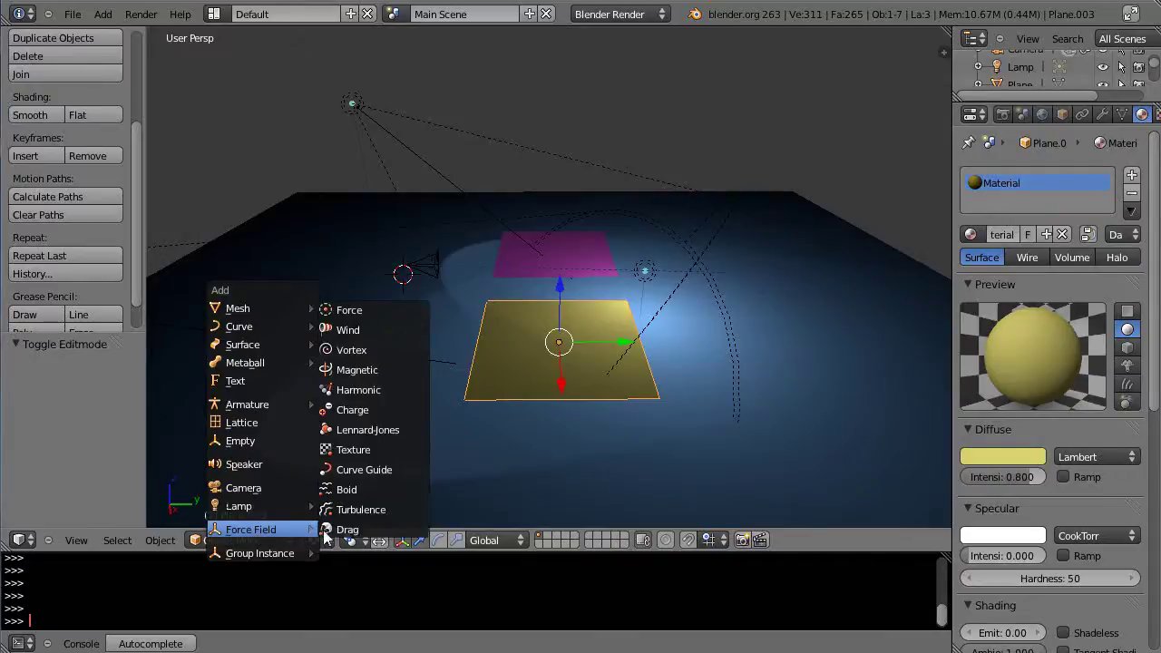
left_click(349, 329)
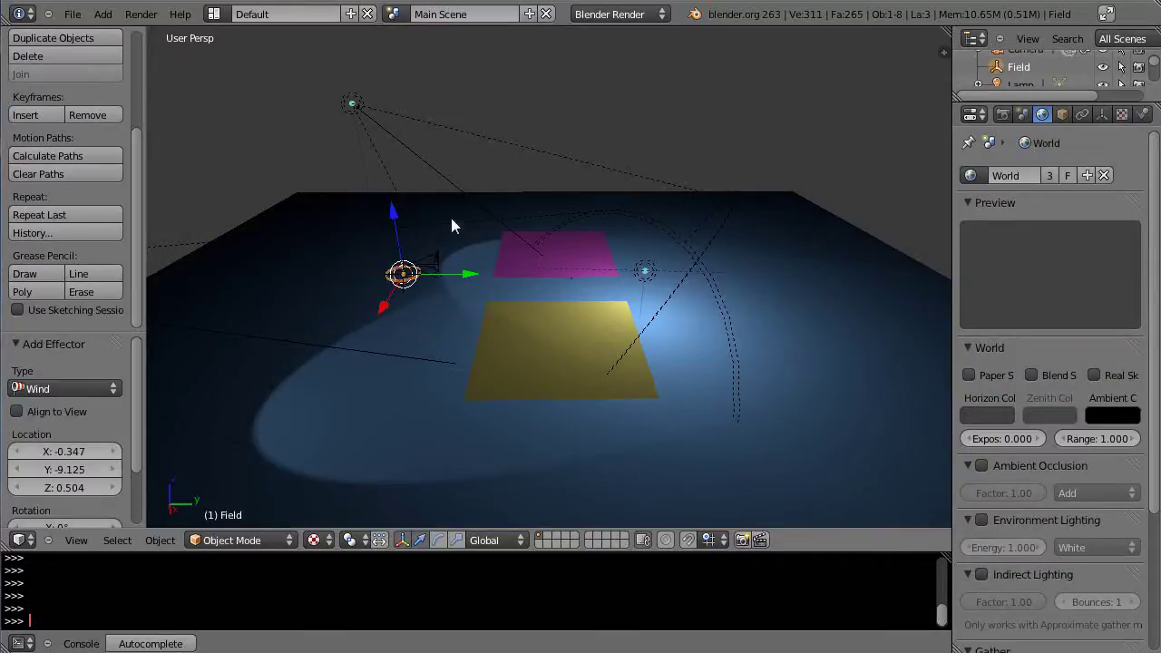
- Tilt the Wind field about the X axis and set its strength to 37.152
key("r")
key("x")
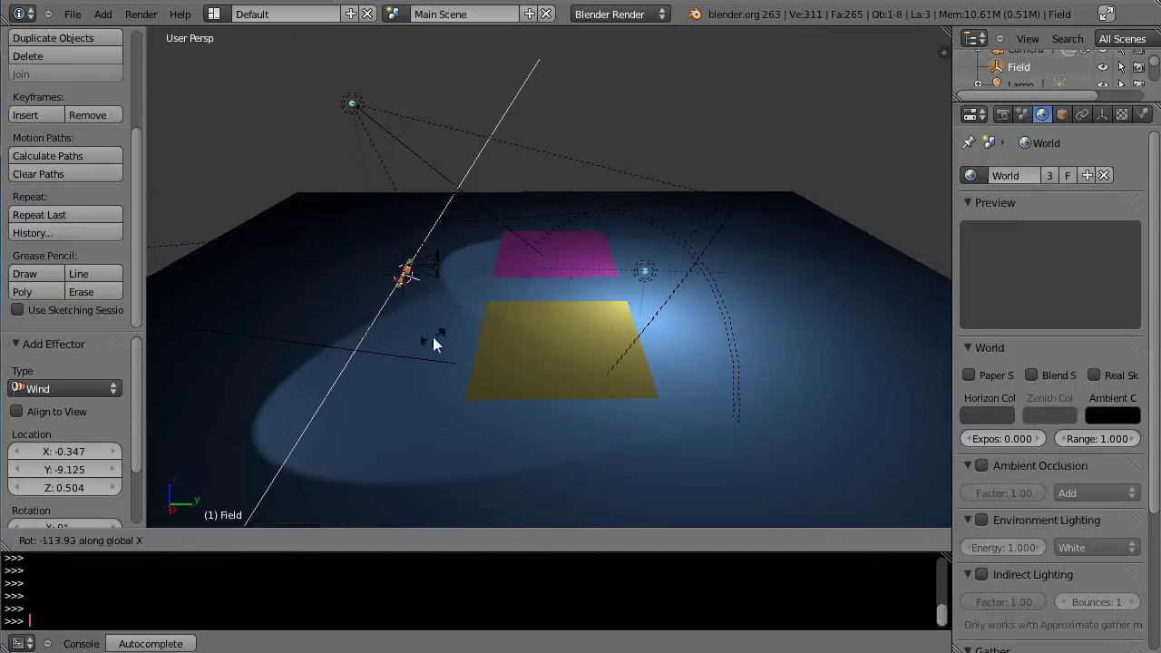
left_click(451, 309)
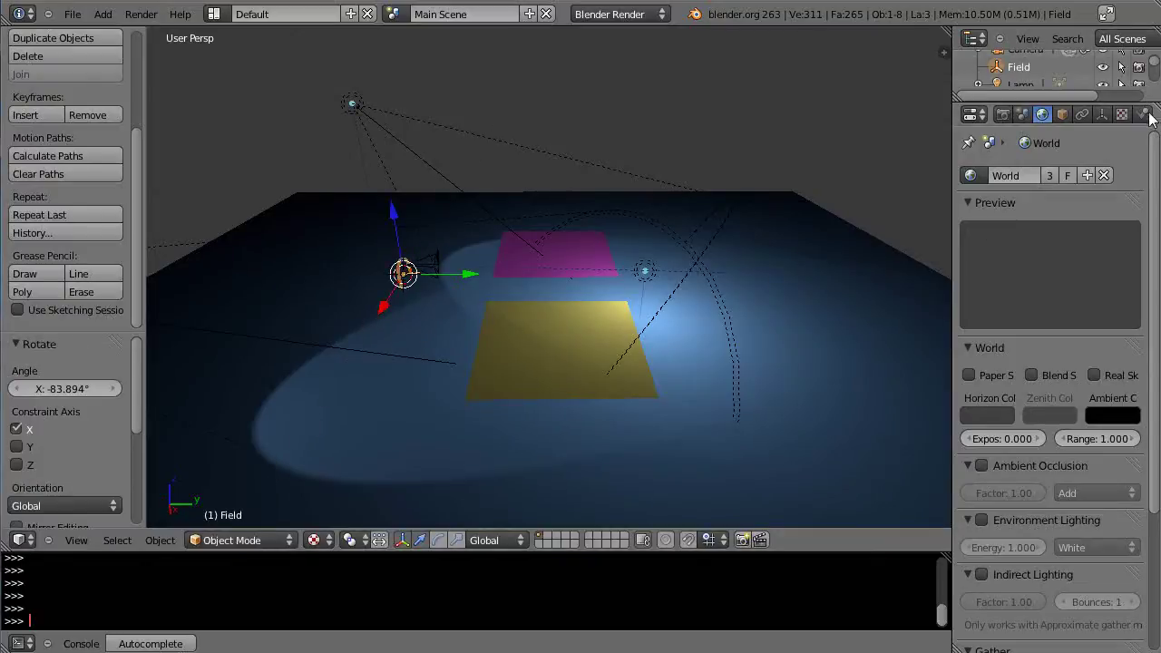
left_click(1144, 115)
left_click_drag(998, 306, 1077, 301)
middle_click_drag(681, 351, 414, 251)
- Move the Wind field along X and then Y so it sits beside the planes
key("g")
key("x")
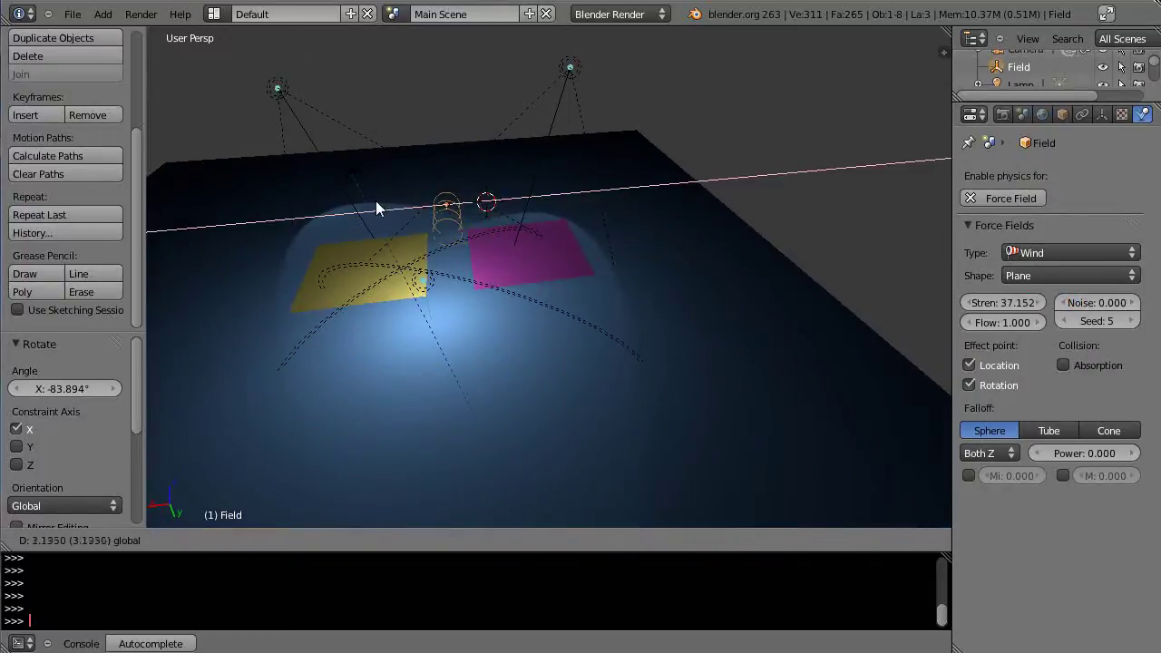
left_click(379, 202)
middle_click_drag(379, 202, 520, 288)
key("g")
key("y")
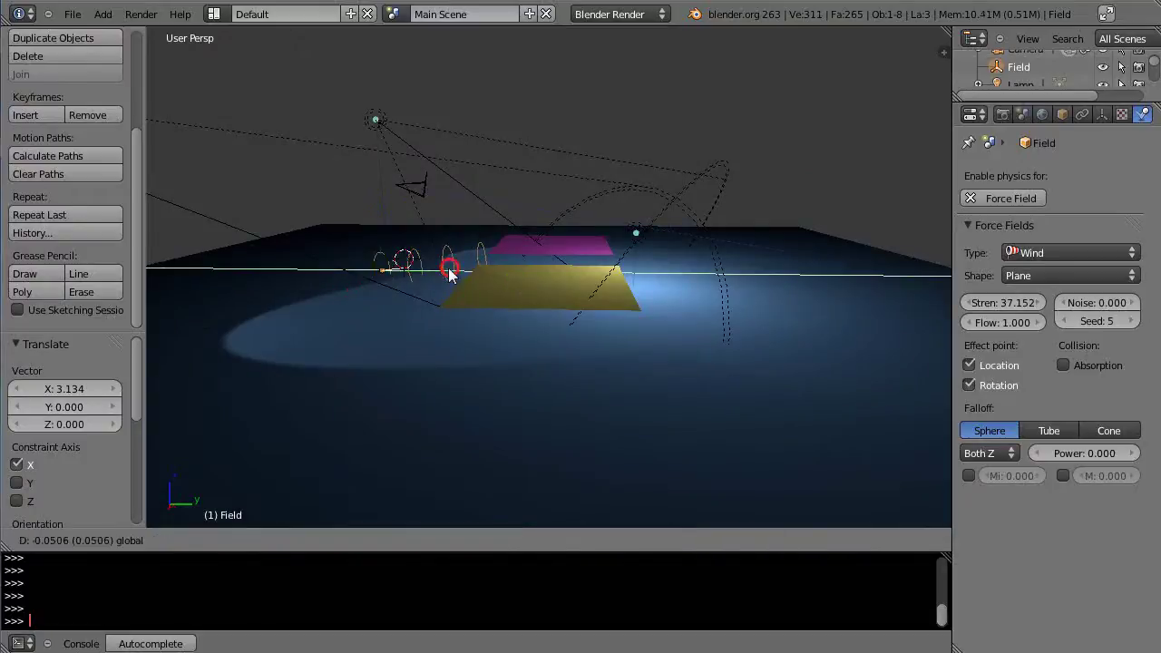
left_click(435, 267)
middle_click_drag(436, 267, 541, 425)
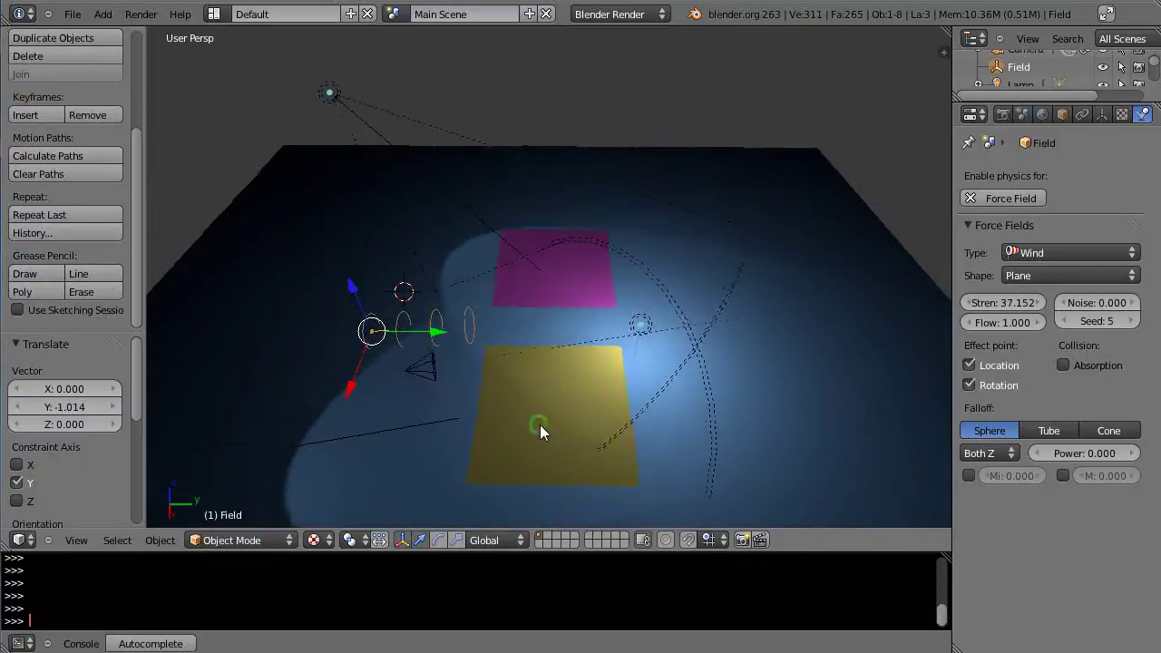
- Select and frame the magenta plane, then enter Edit Mode on its mesh
right_click(567, 286)
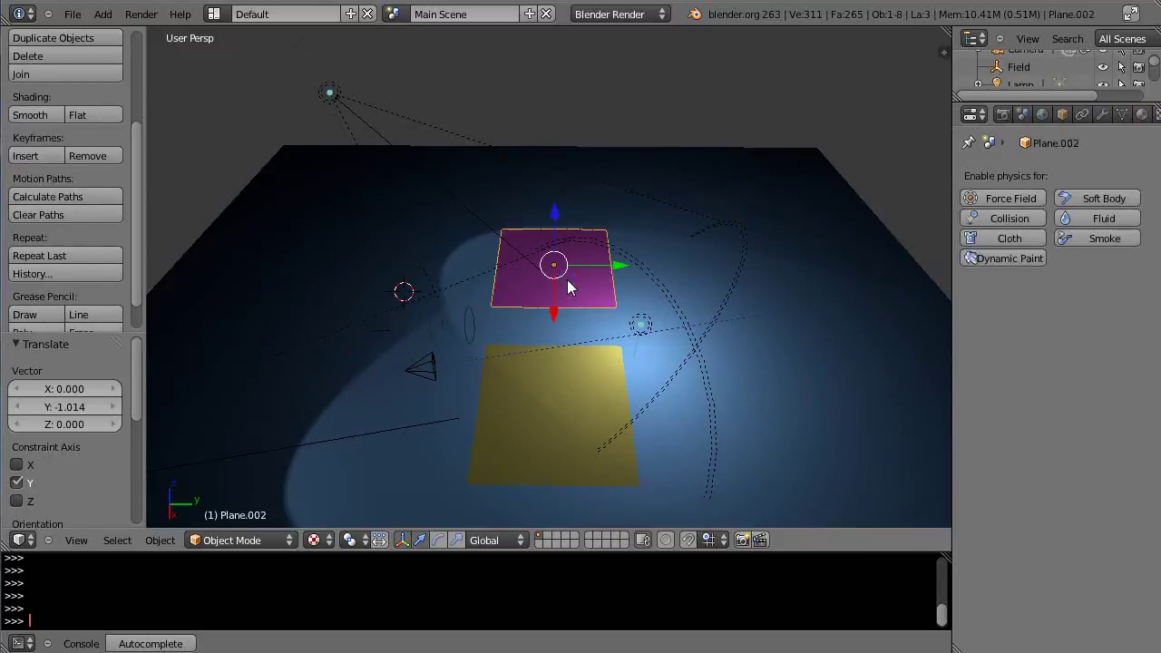
key("KP_Decimal")
key("Tab")
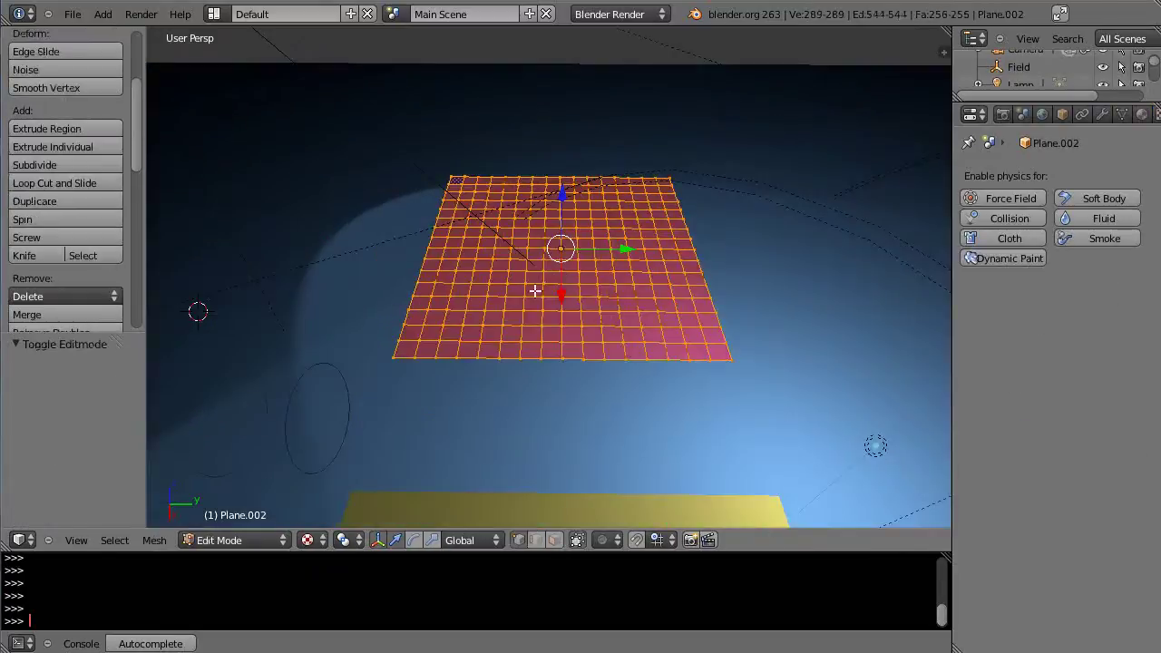
- Show the Object Data properties and circle-select only the magenta plane's left-edge vertices
left_click(1122, 114)
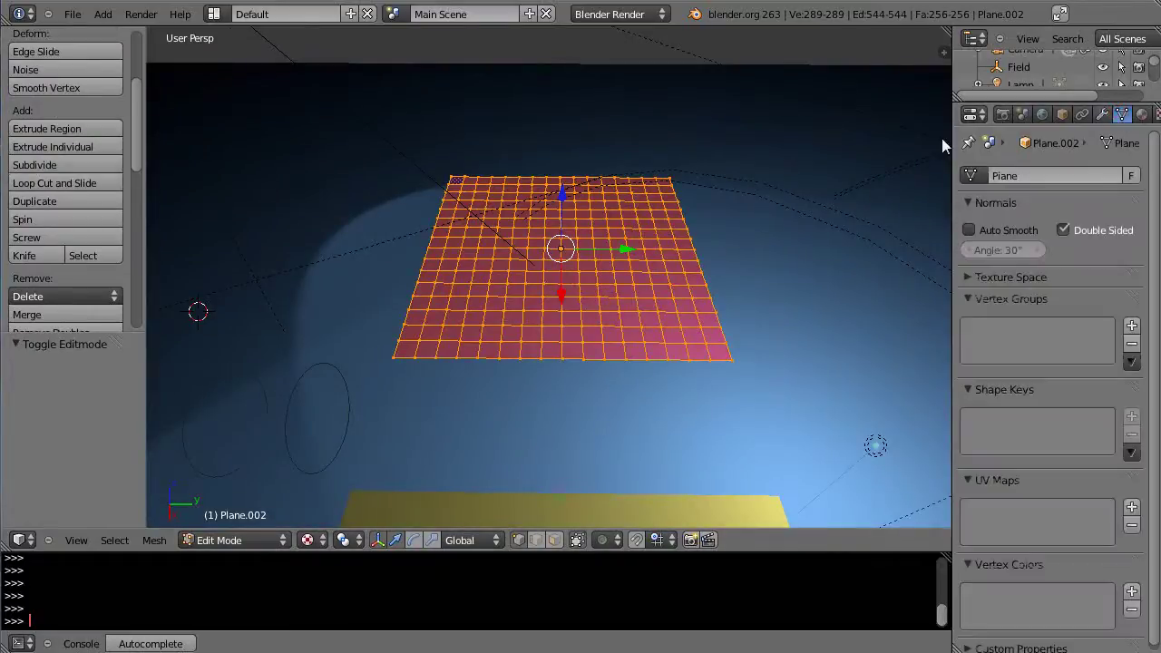
middle_click_drag(434, 348, 488, 400)
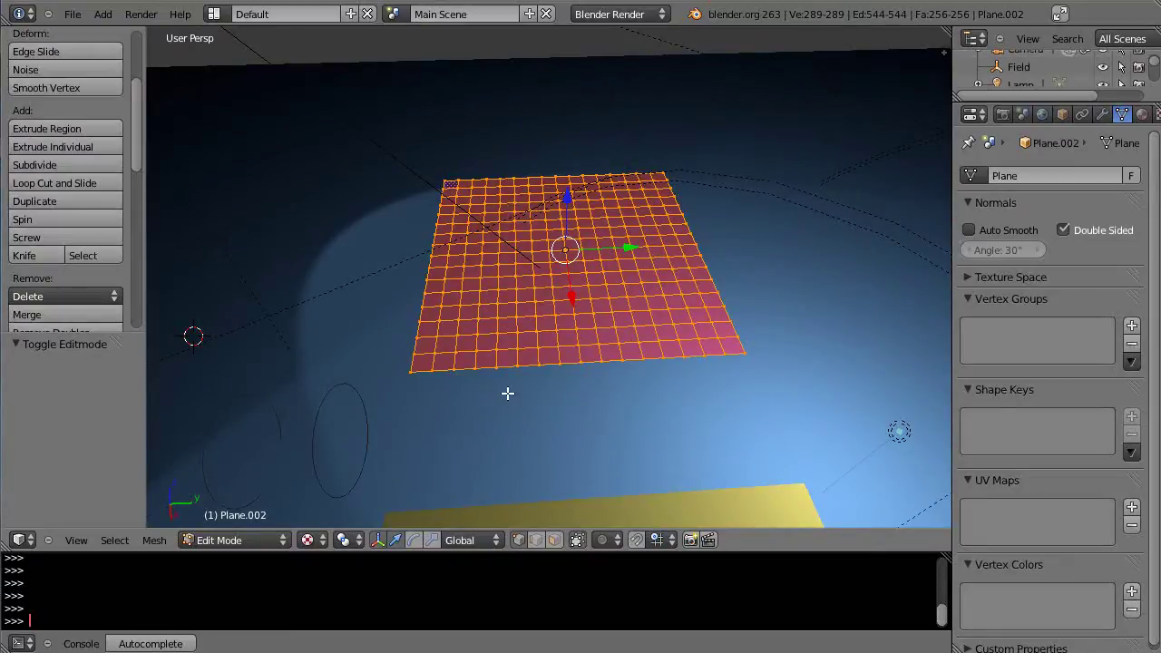
key("a")
key("c")
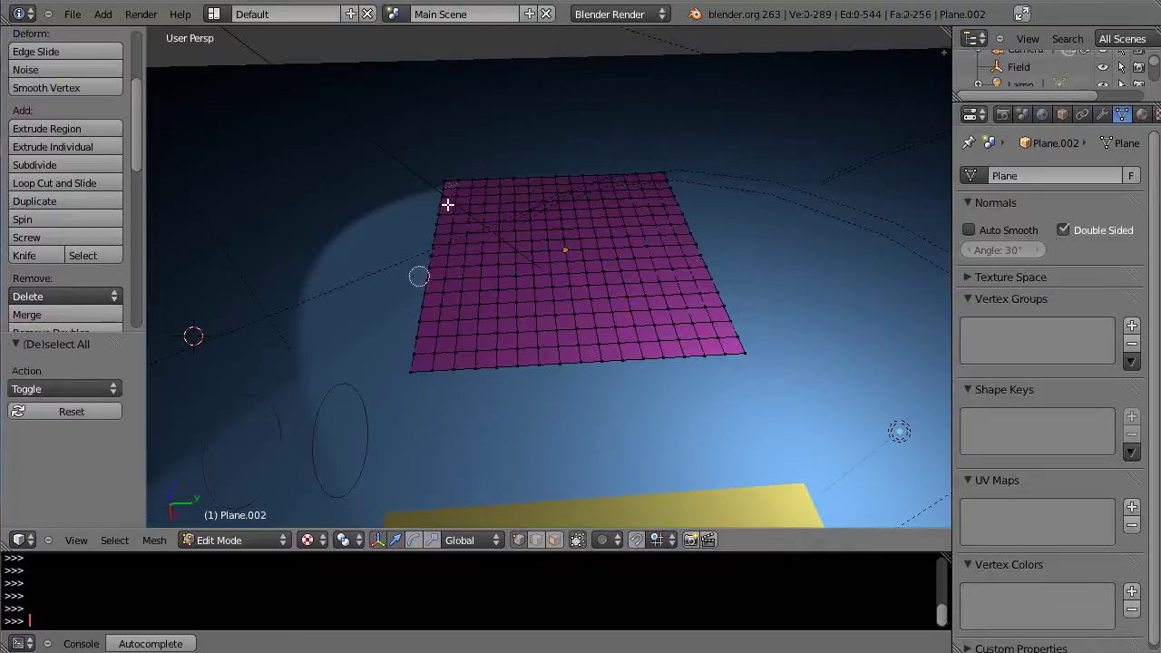
left_click(441, 179)
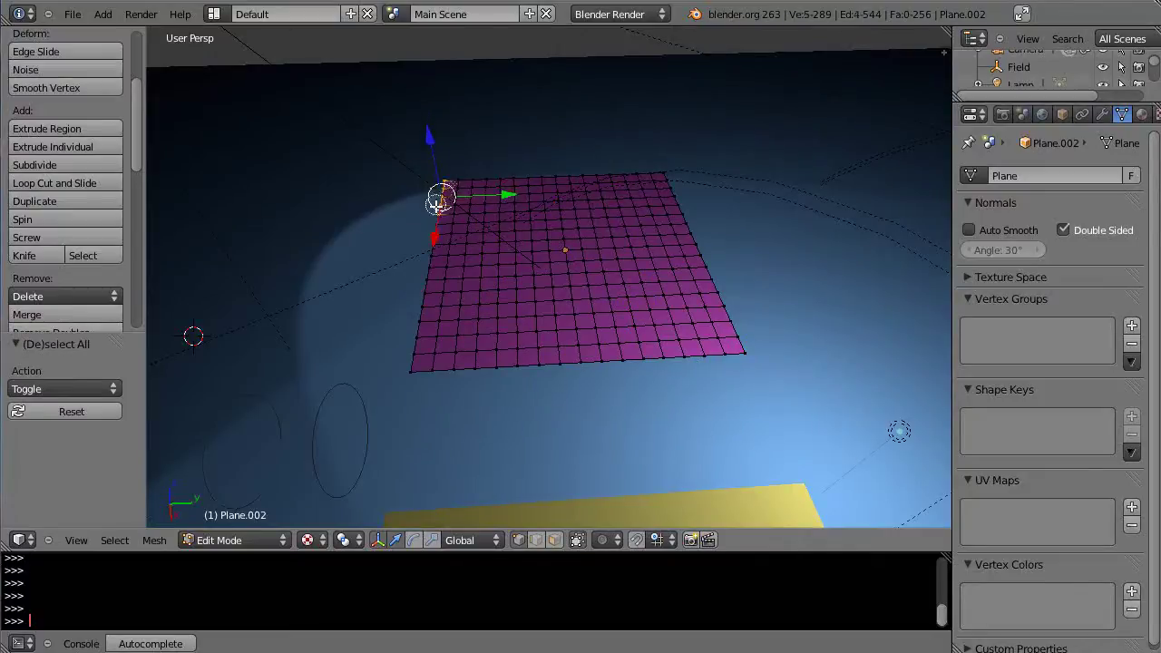
left_click_drag(438, 204, 411, 374)
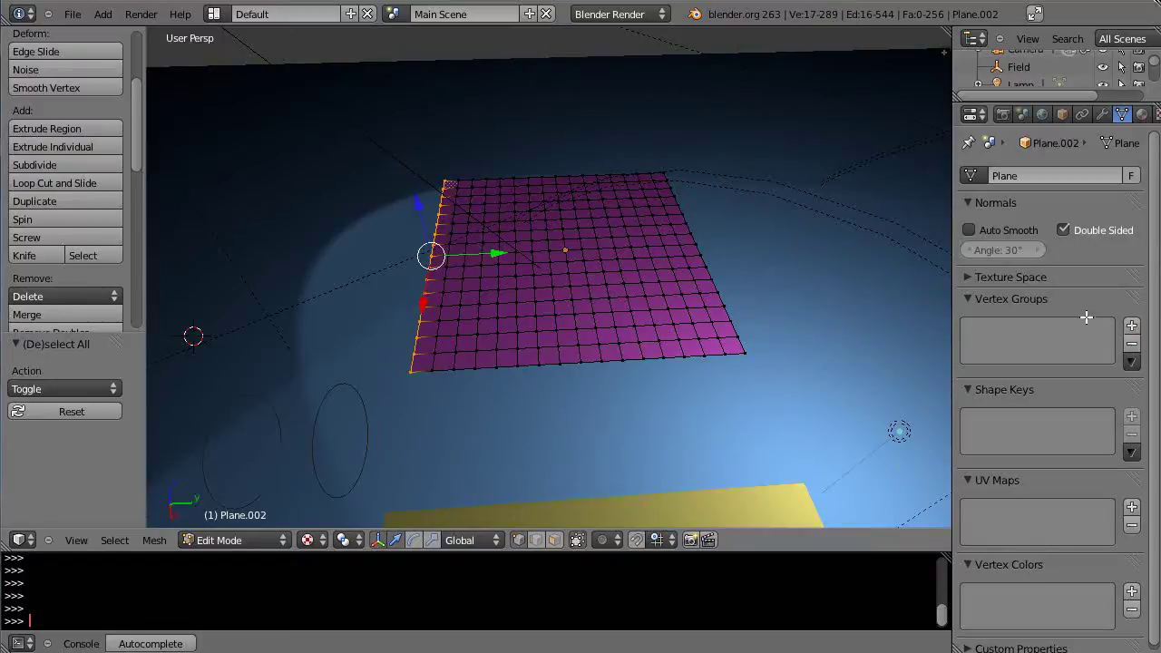
- Create a vertex group named Purple and assign the left-edge vertices at weight 1.000
left_click(1131, 325)
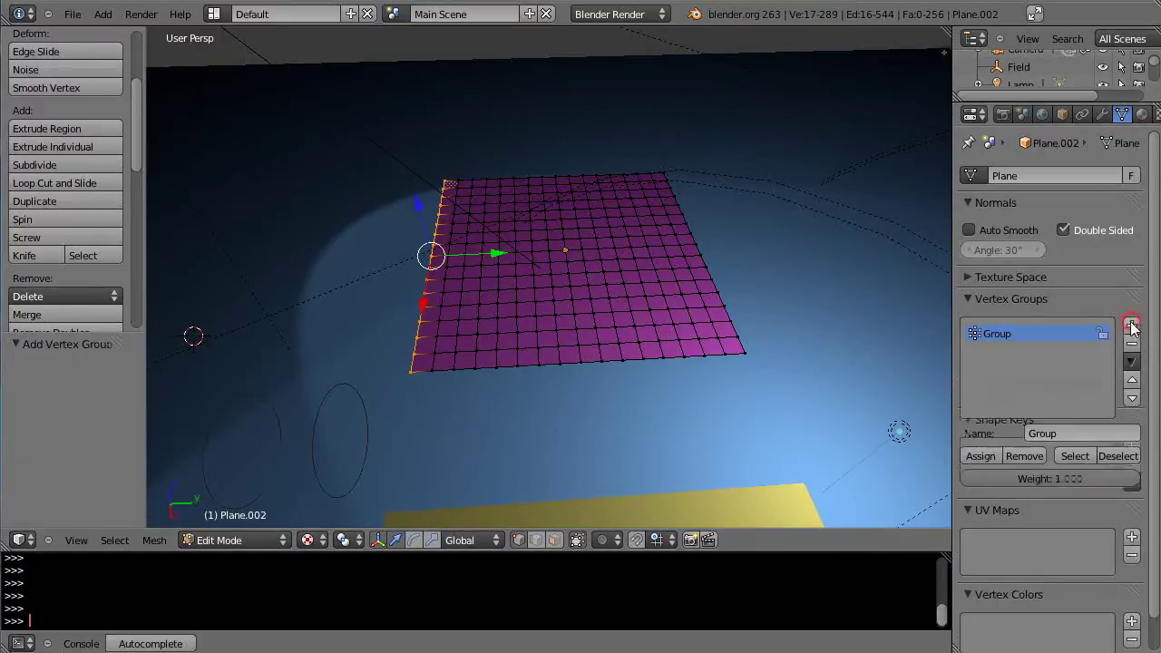
left_click(1069, 434)
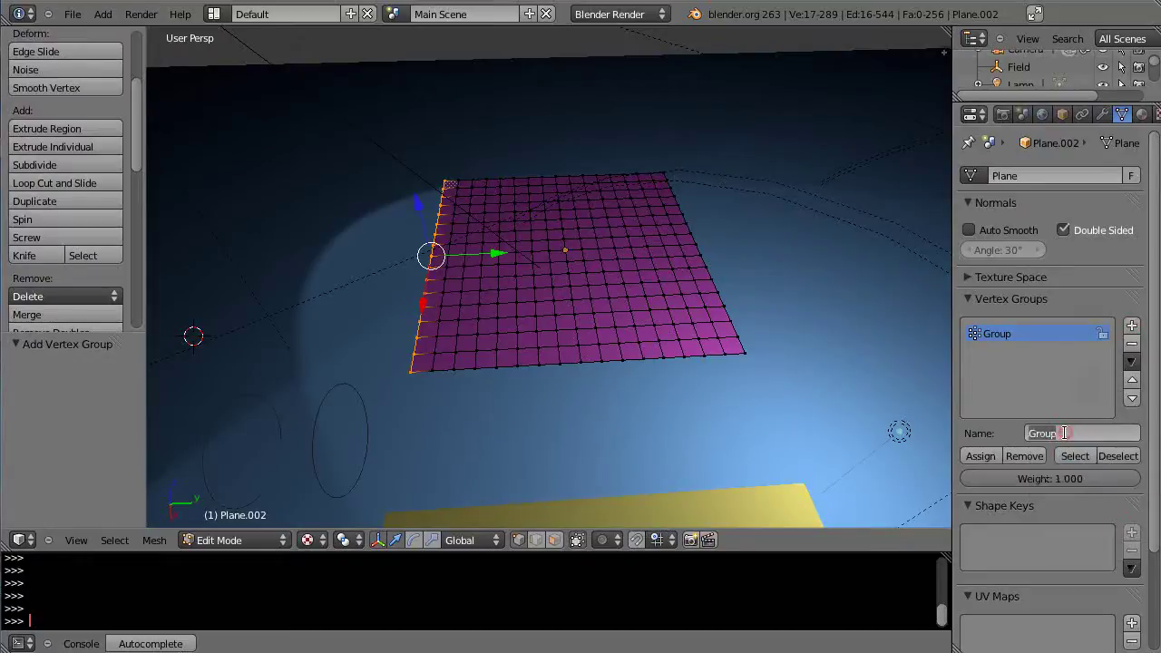
type("Purple")
key("Return")
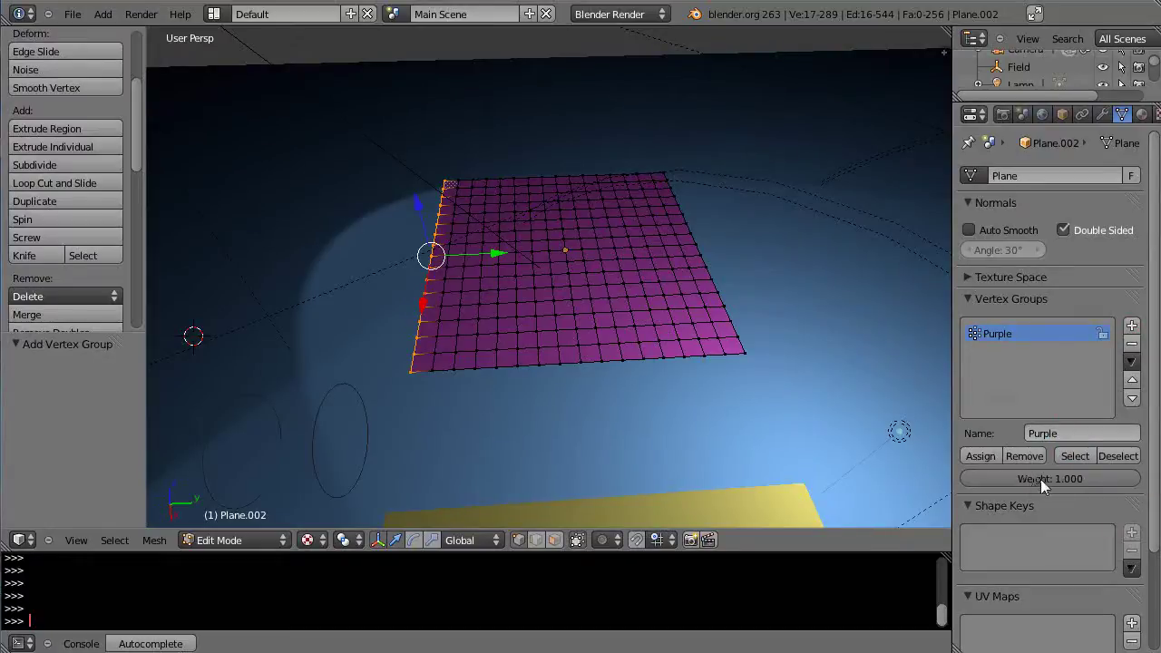
left_click(982, 455)
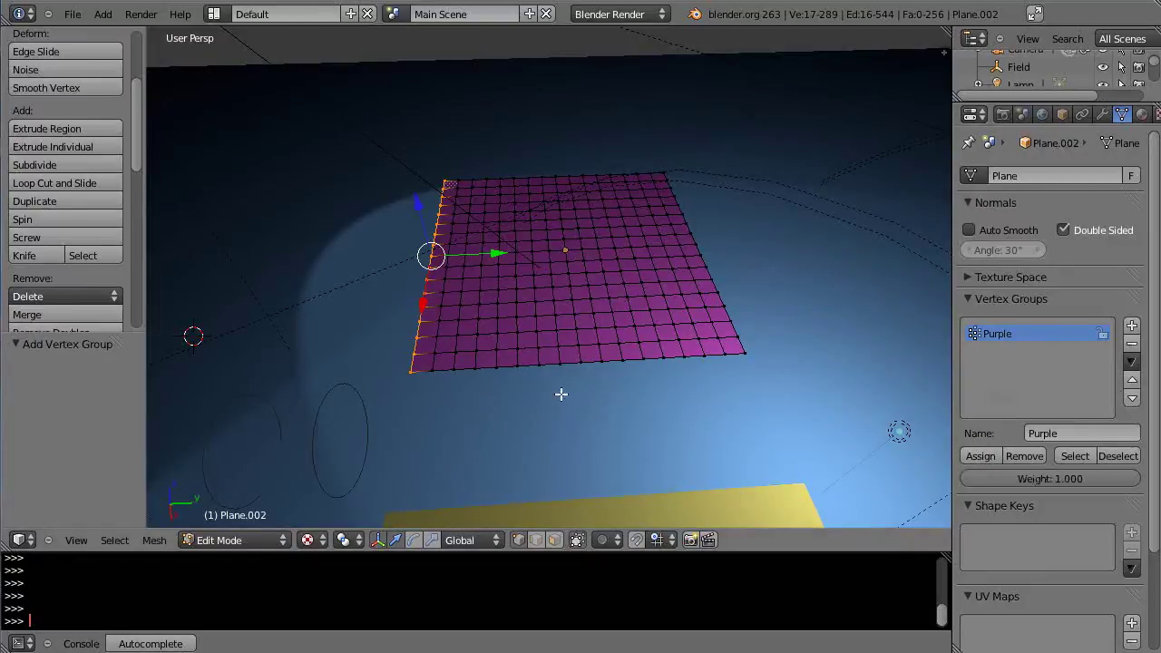
- Invert the selection and assign the remaining vertices to Purple at weight 0.100
key("ctrl+i")
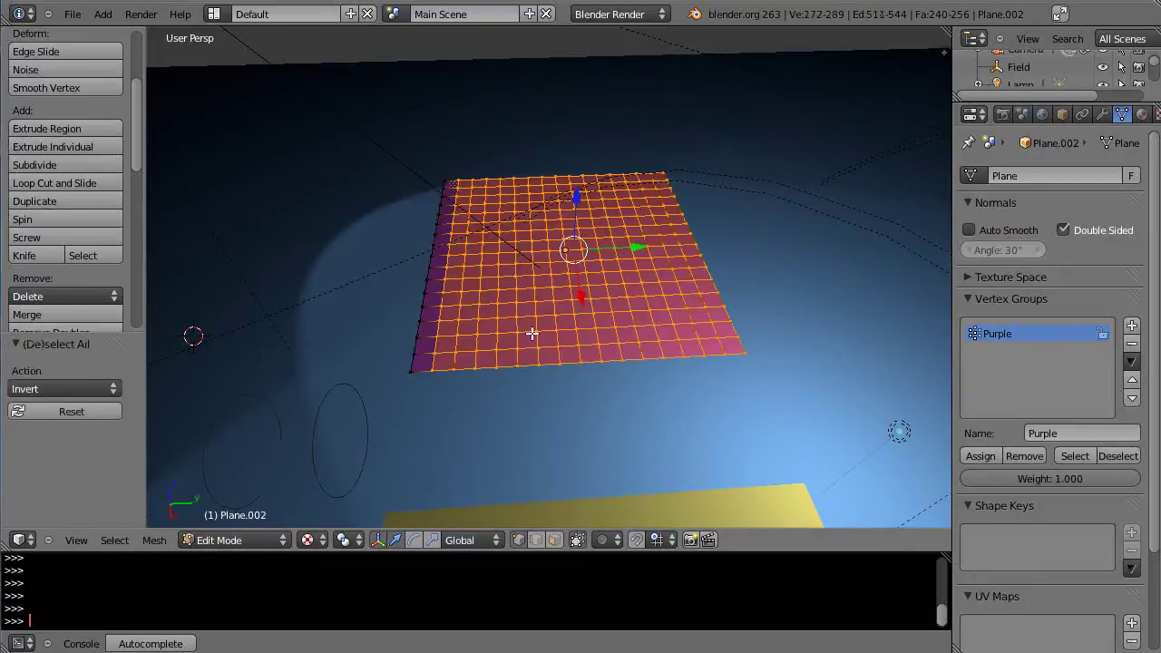
left_click(1042, 481)
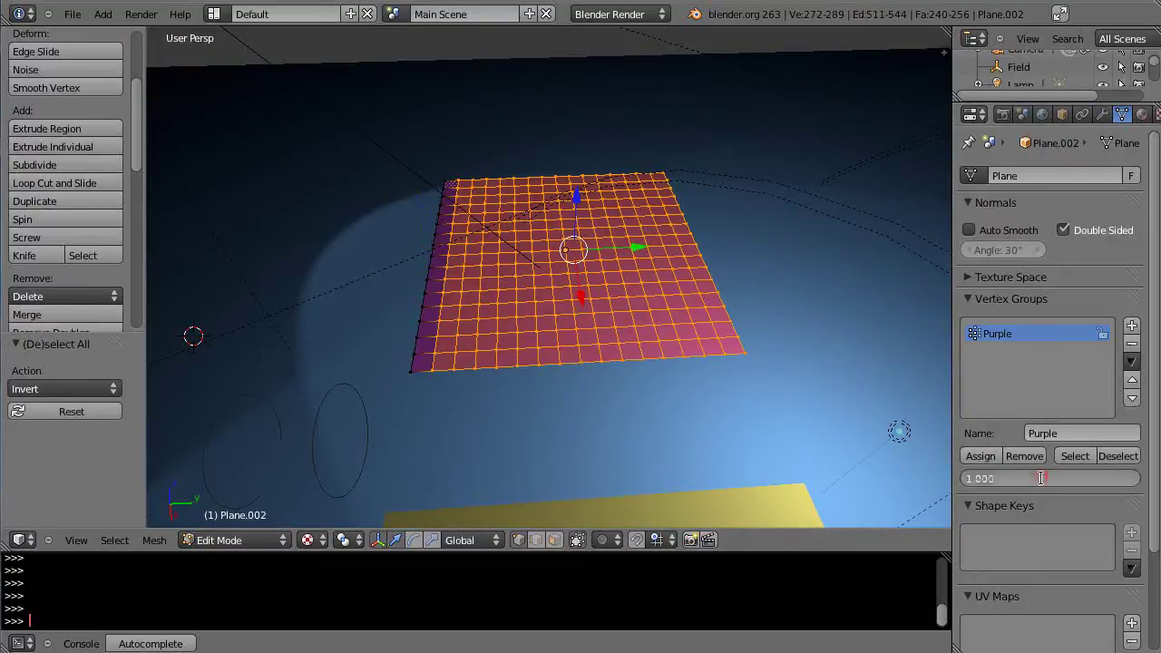
key("BackSpace")
key("Return")
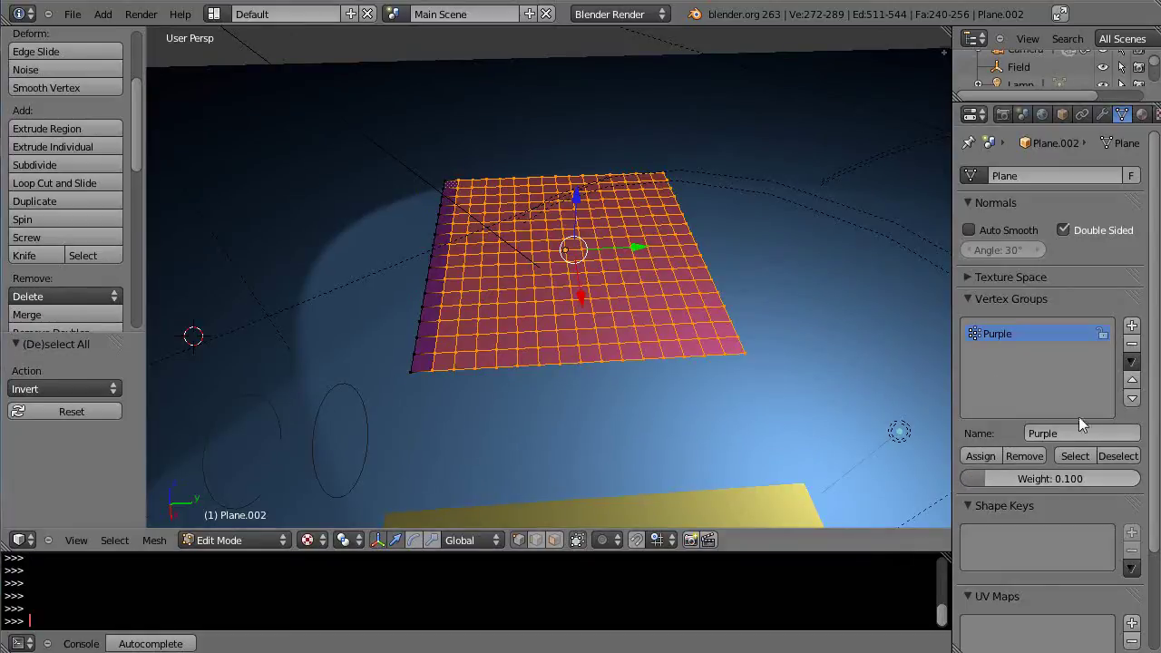
left_click(984, 456)
- Return to Object Mode, zoom out to the whole scene, and select the yellow plane
key("Tab")
key("Home")
right_click(604, 445)
middle_click_drag(604, 445, 572, 383)
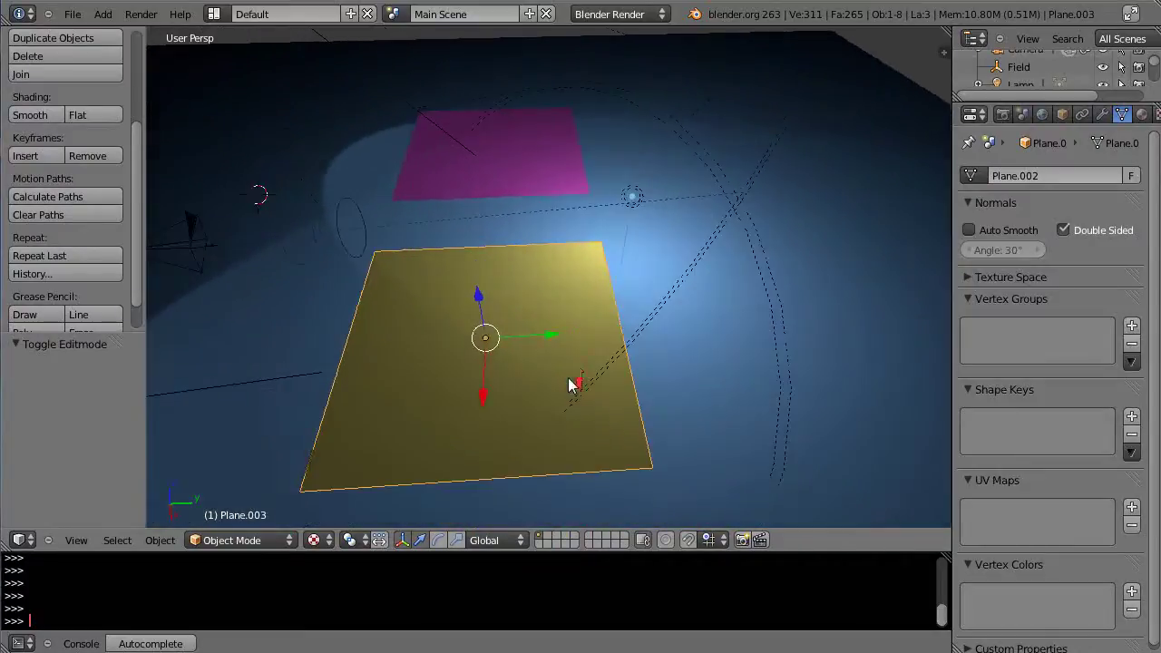
- In Edit Mode, deselect everything and select the yellow plane's top-left and bottom-left corner vertices
key("Tab")
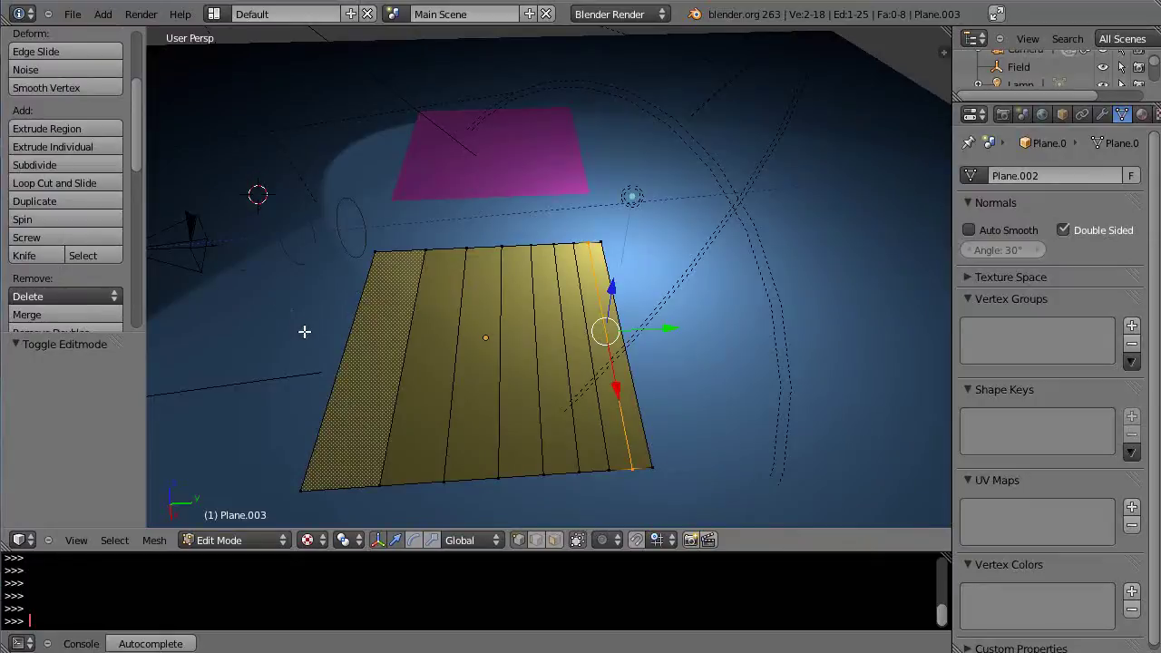
key("a")
key("b")
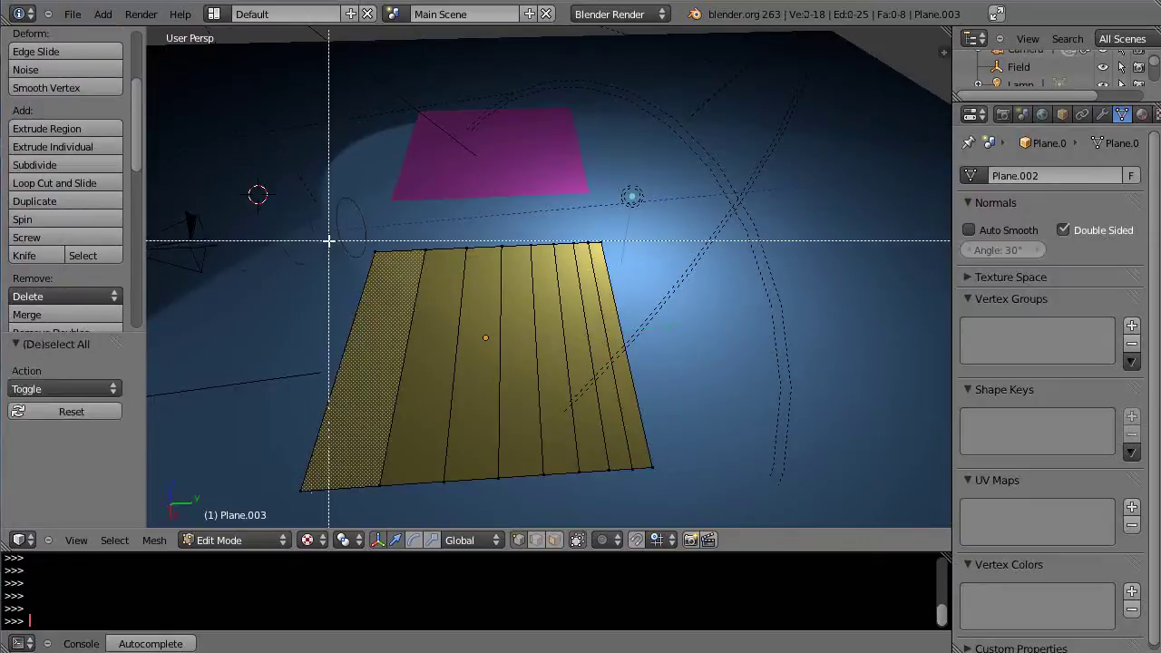
key("Escape")
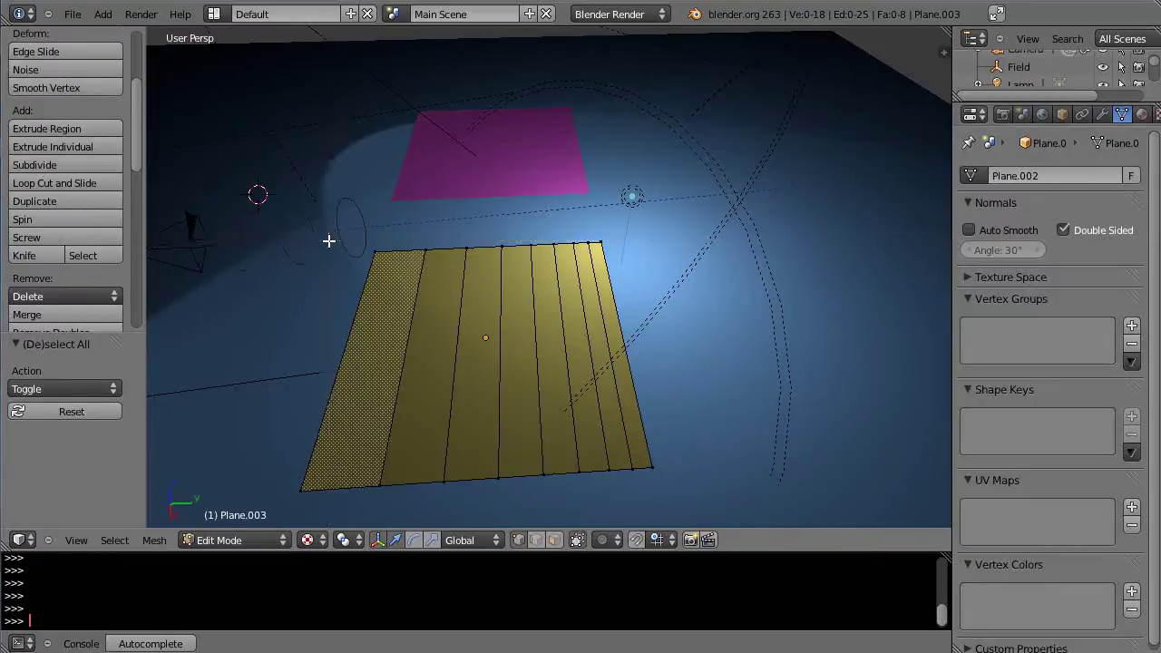
right_click(373, 251)
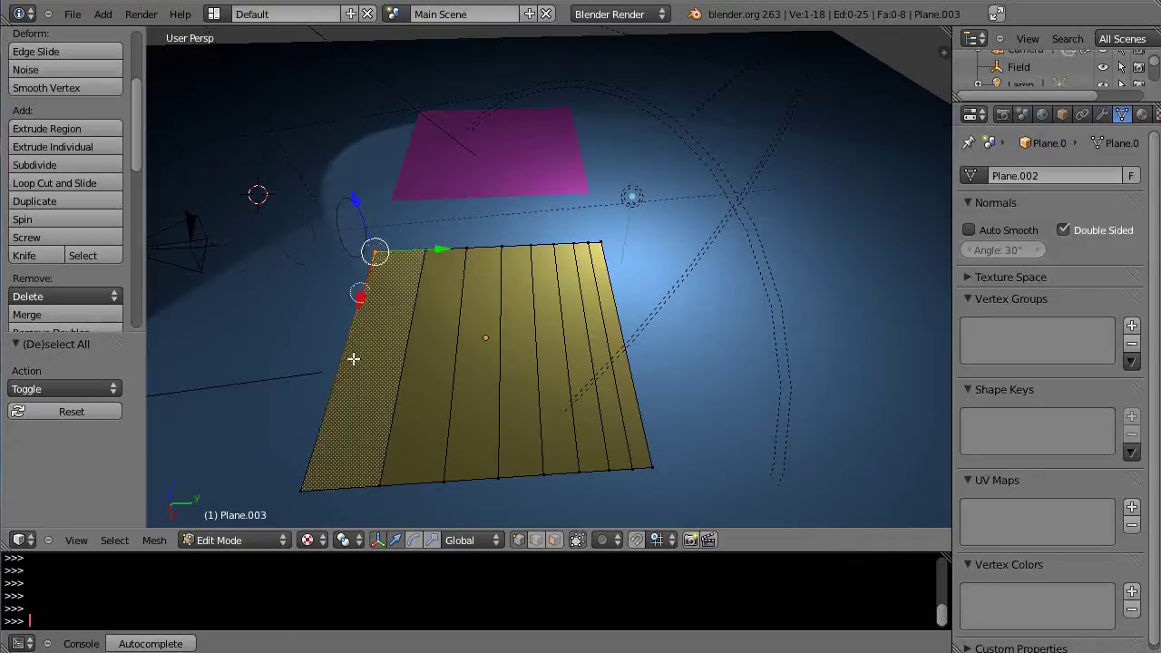
right_click(301, 490, "shift")
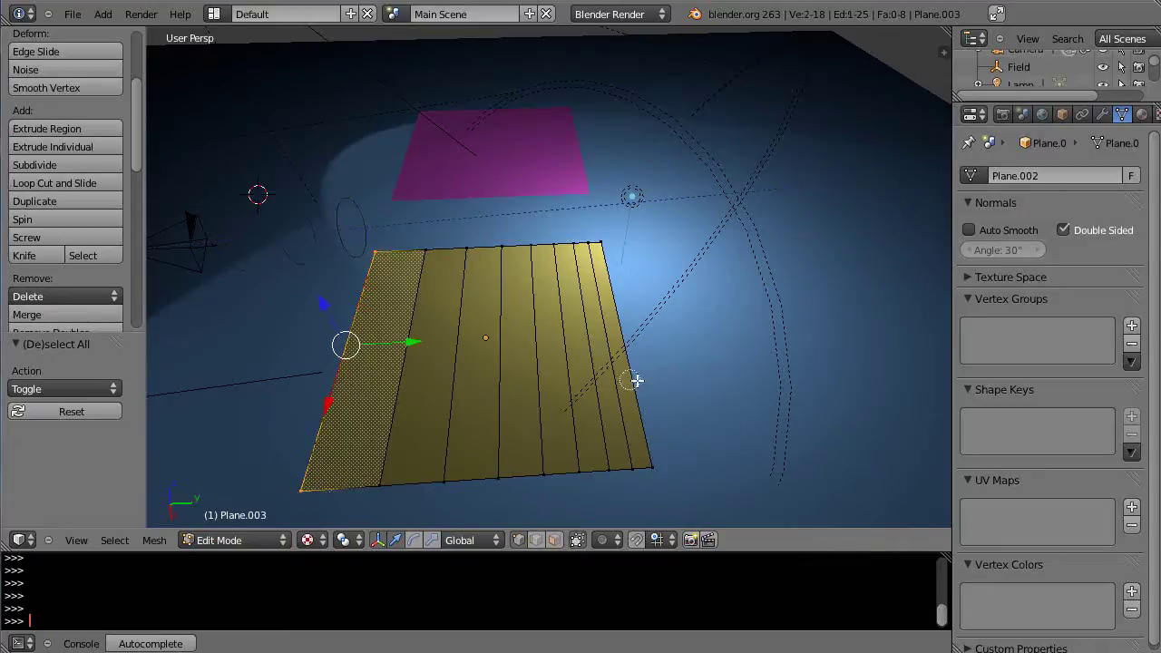
key("Tab")
key("Tab")
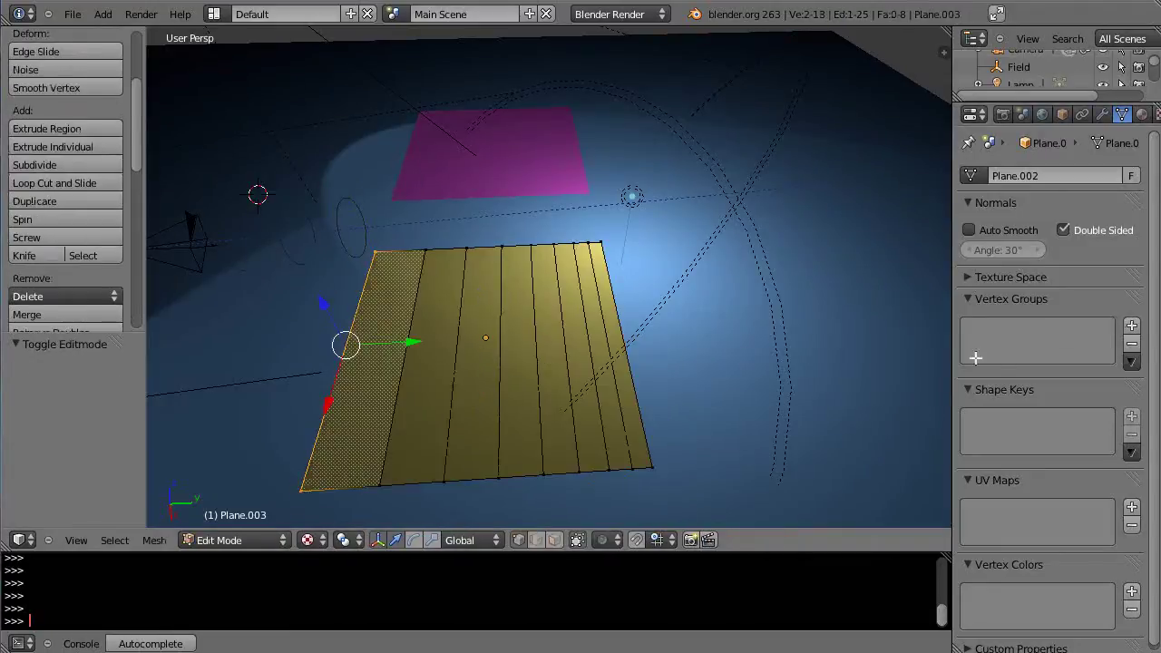
- Add a vertex group named Yellow, set its weight to 1.000, and invert the vertex selection
left_click(1131, 325)
left_click(1075, 433)
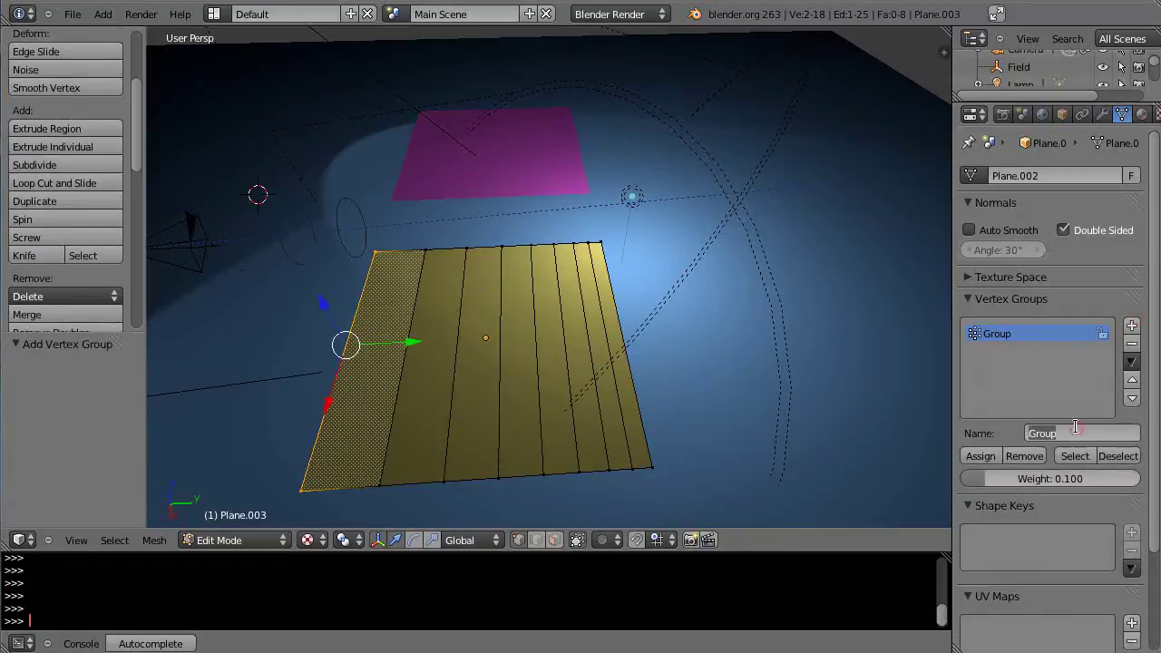
type("Ve")
key("Return")
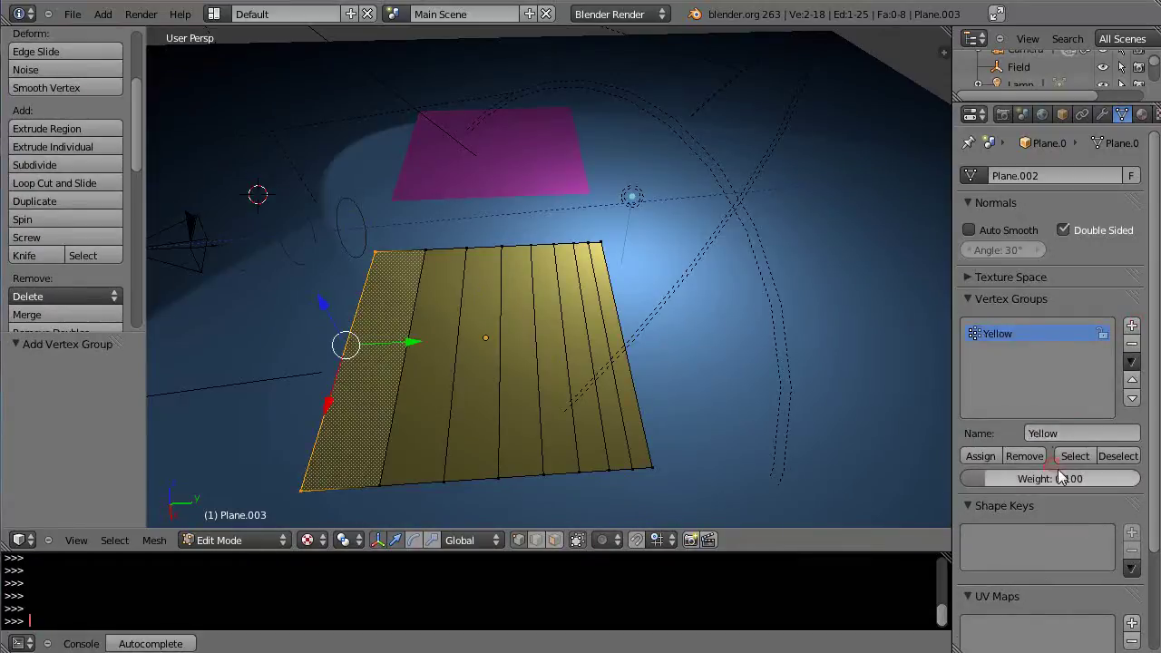
left_click_drag(1061, 478, 1056, 481)
left_click(1052, 481)
type("1")
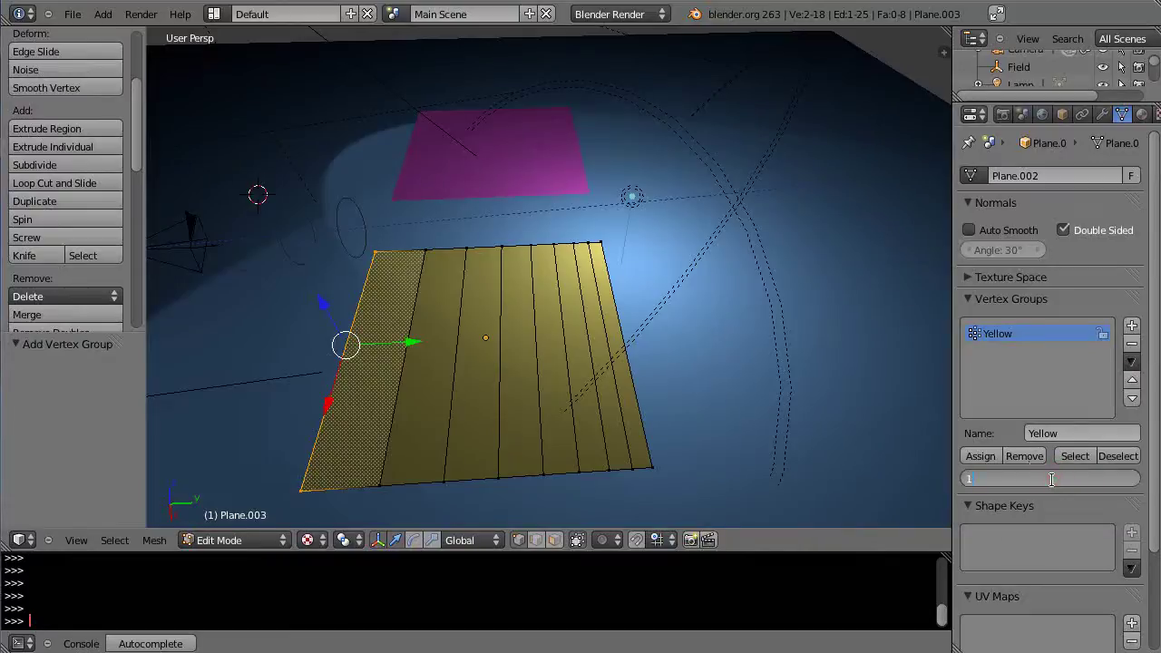
key("Return")
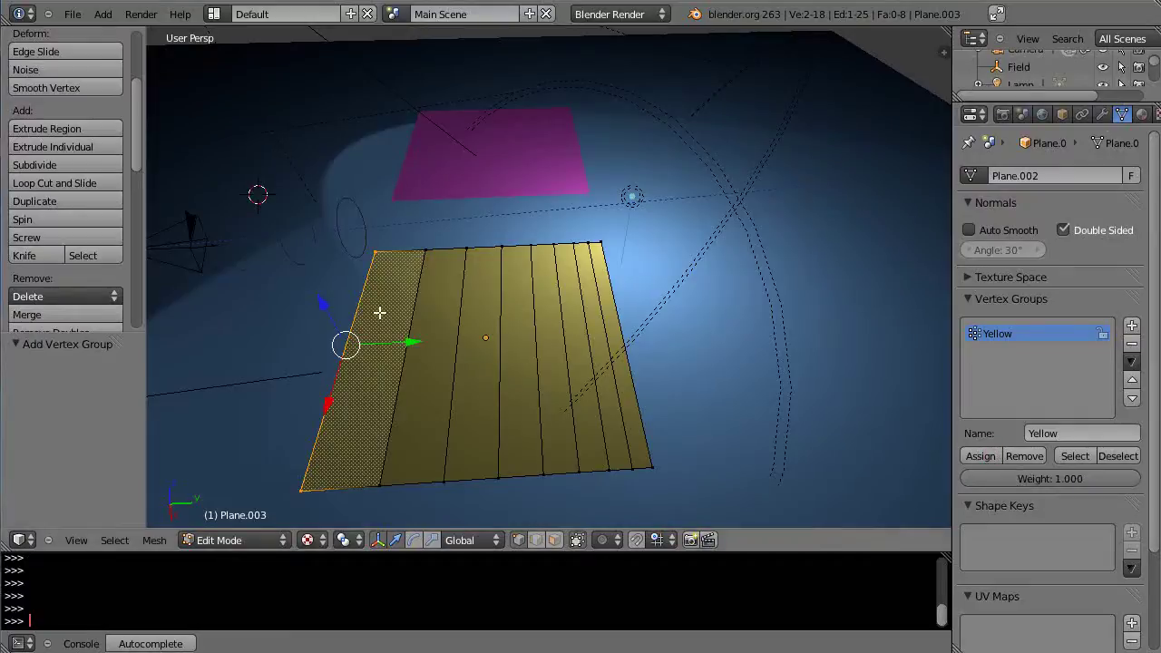
key("ctrl+i")
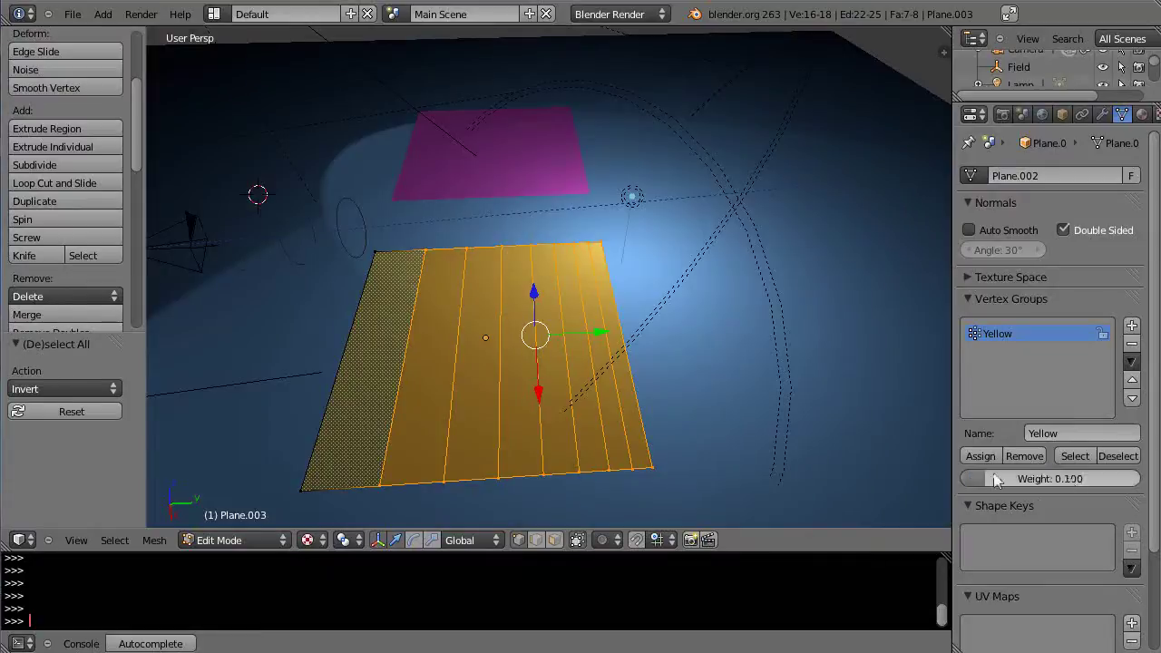
- Return to Object Mode and briefly play the animation to preview the scene
key("Tab")
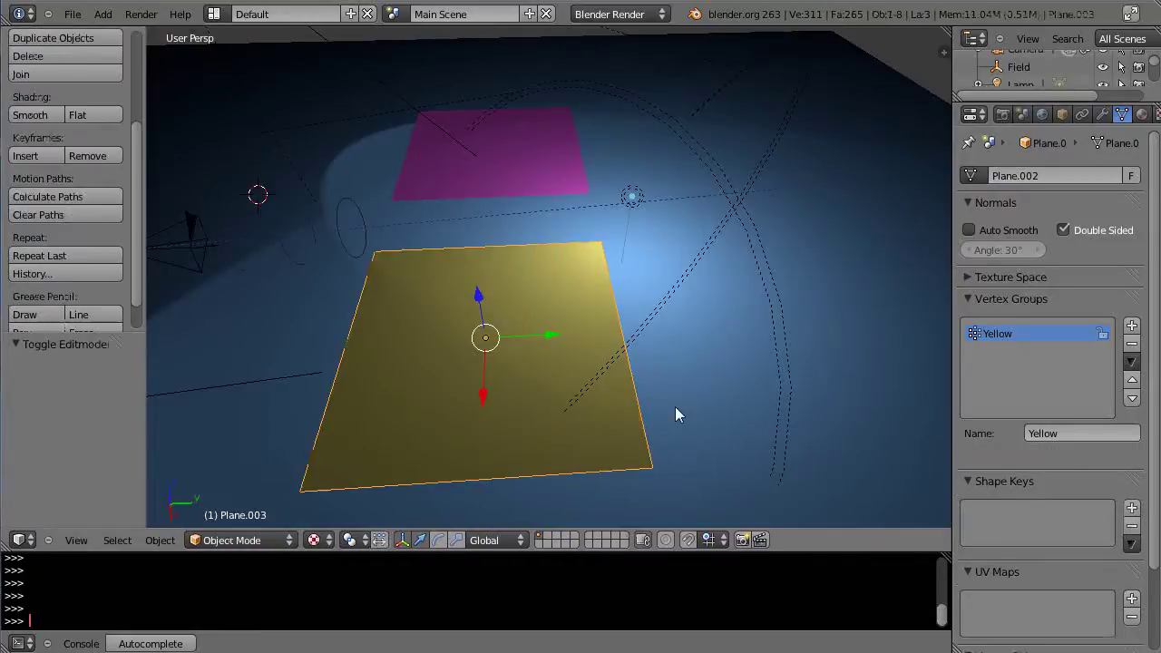
mouse_move(673, 408)
middle_mouse_down()
mouse_move(652, 411)
mouse_move(668, 406)
middle_mouse_up()
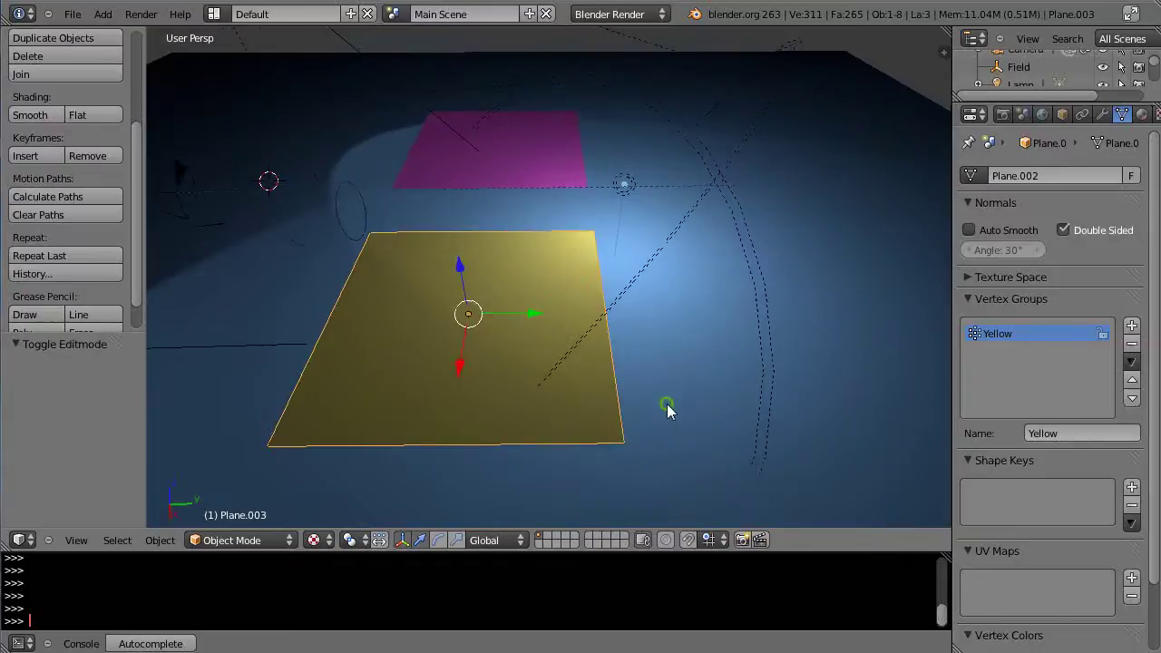
key("alt+a")
key("Escape")
- Give the pink plane cloth physics pinned to its Purple vertex group
right_click(553, 156)
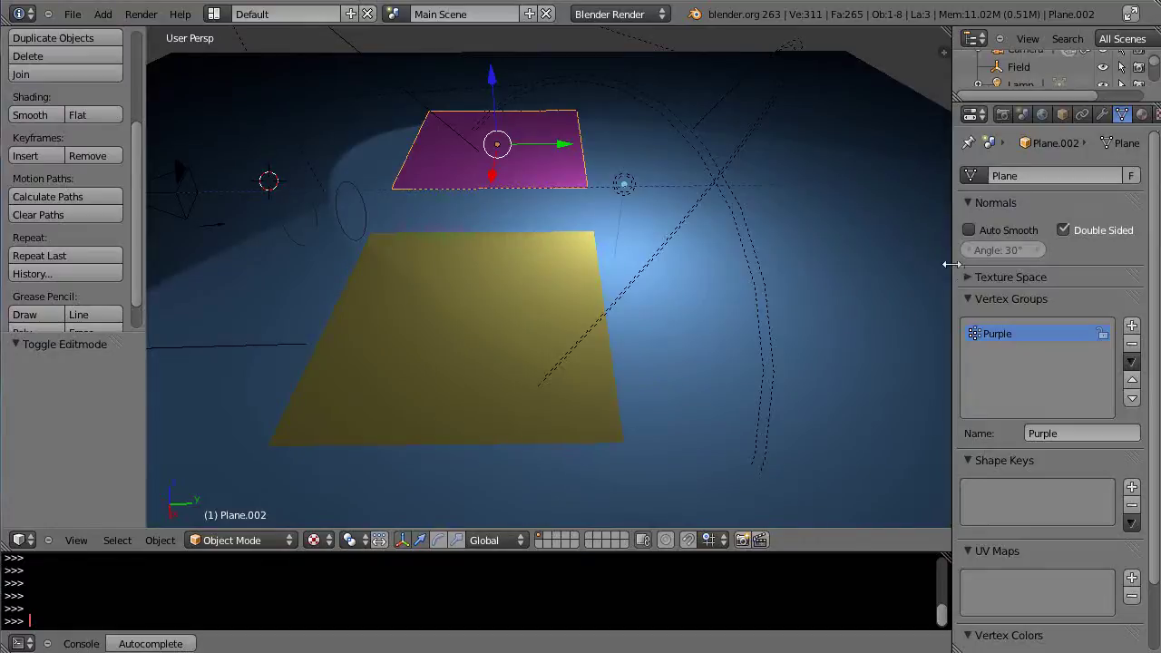
left_click_drag(946, 259, 893, 251)
left_click(1146, 115)
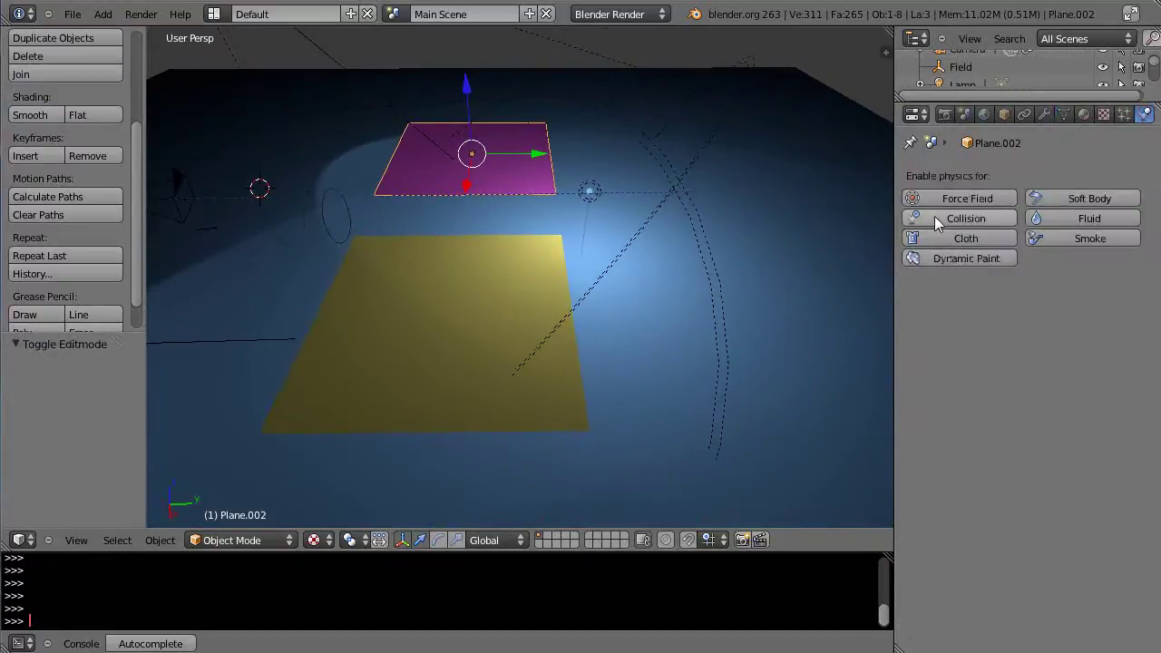
left_click(941, 240)
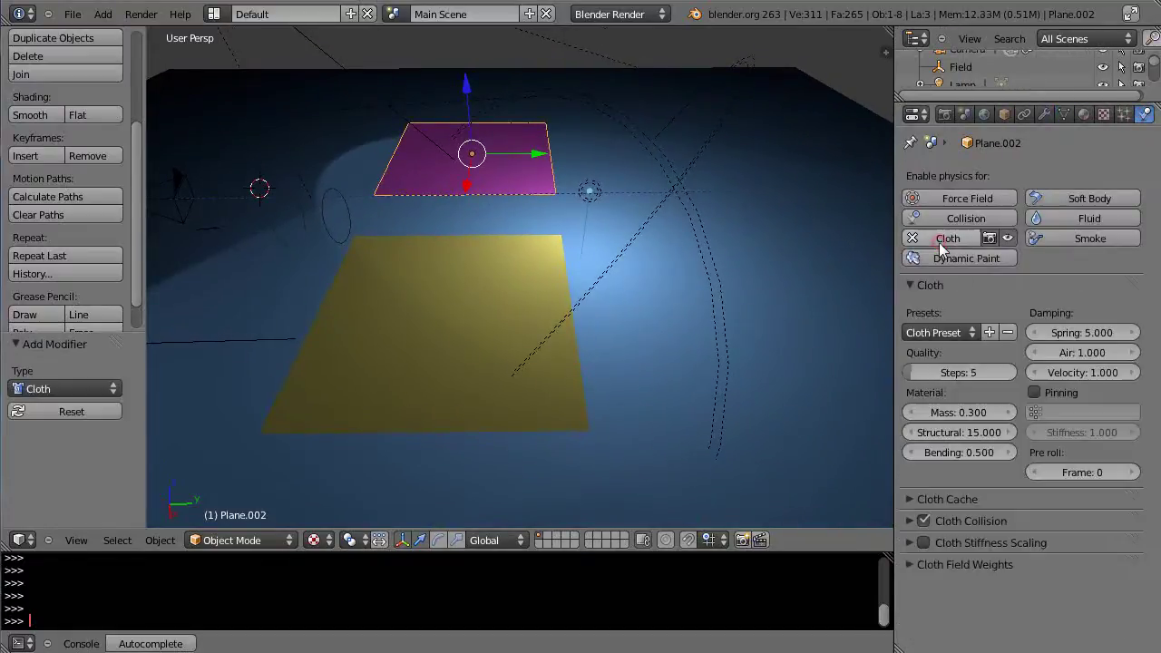
left_click(1051, 413)
left_click(1045, 440)
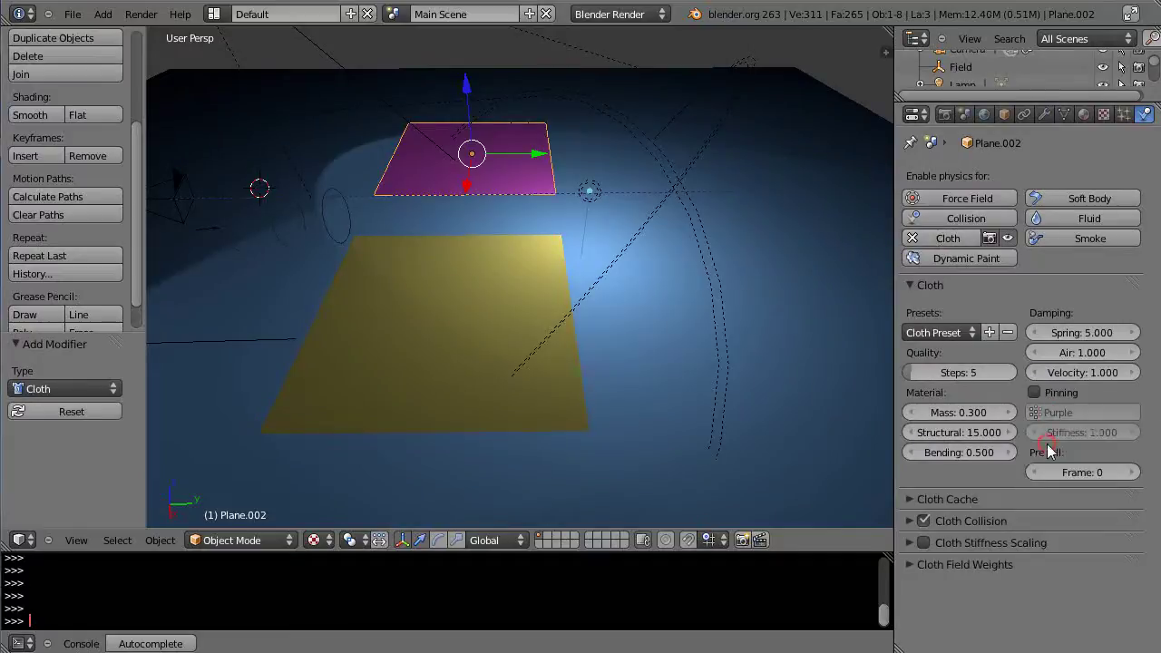
left_click(1035, 393)
- Give the yellow plane cloth physics pinned to its Yellow vertex group
right_click(480, 291)
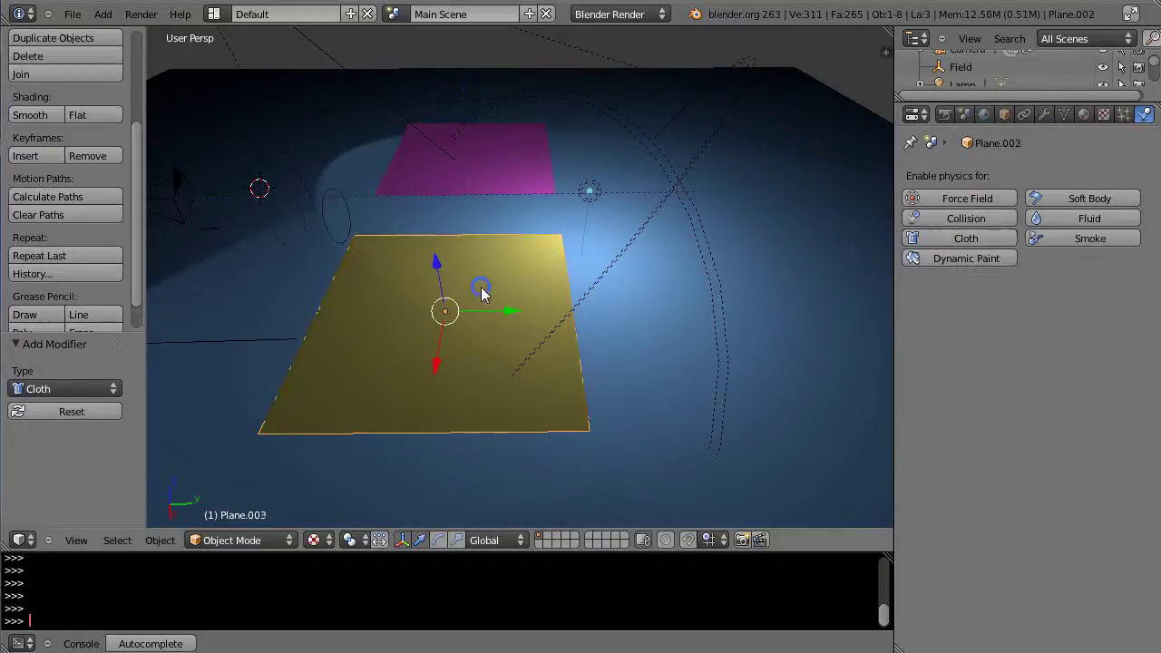
left_click(961, 240)
left_click(1057, 415)
left_click(1046, 440)
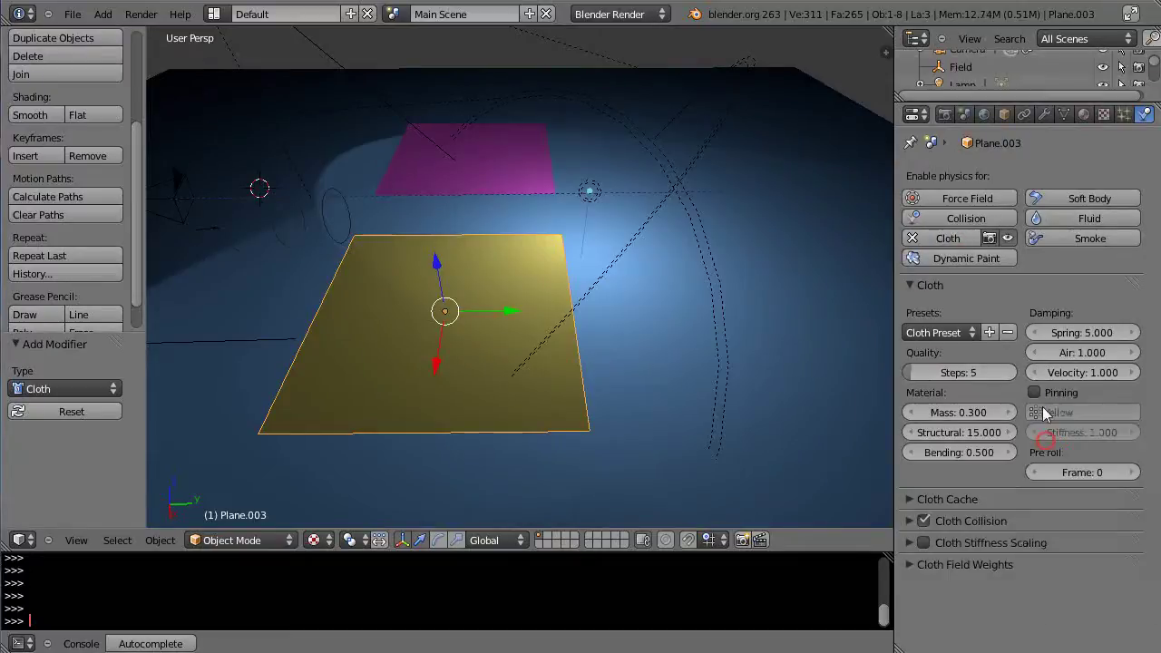
left_click(1035, 392)
scroll(605, 371, "down", 2)
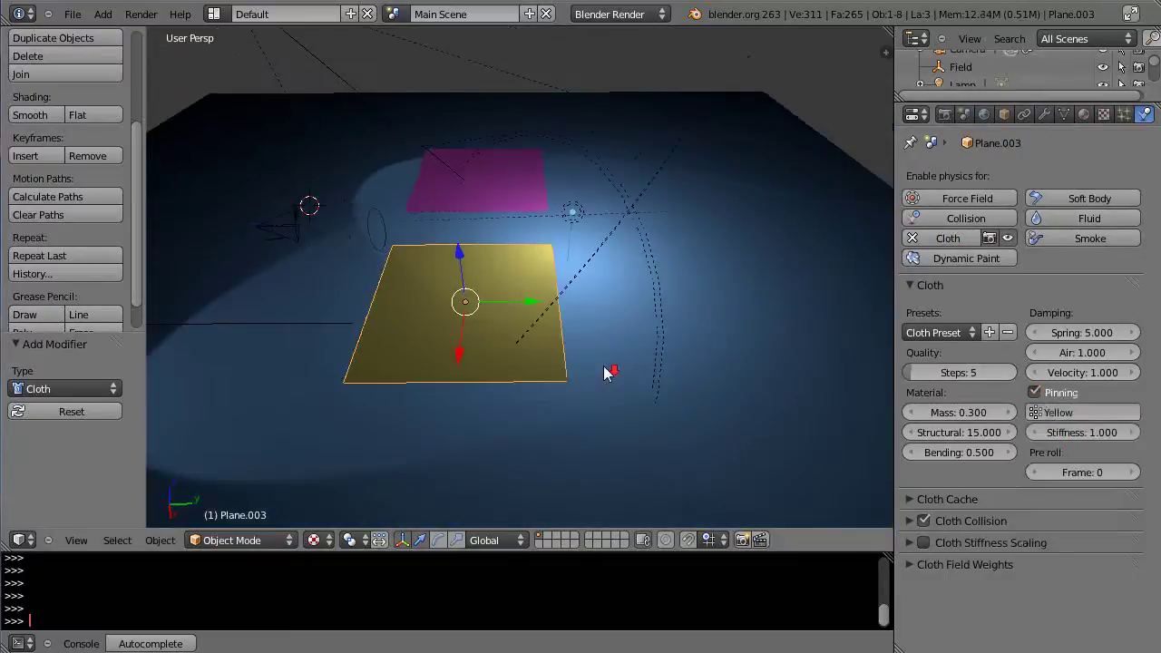
- Play the animation and orbit around to watch both pinned cloth planes flap in the wind
key("alt+a")
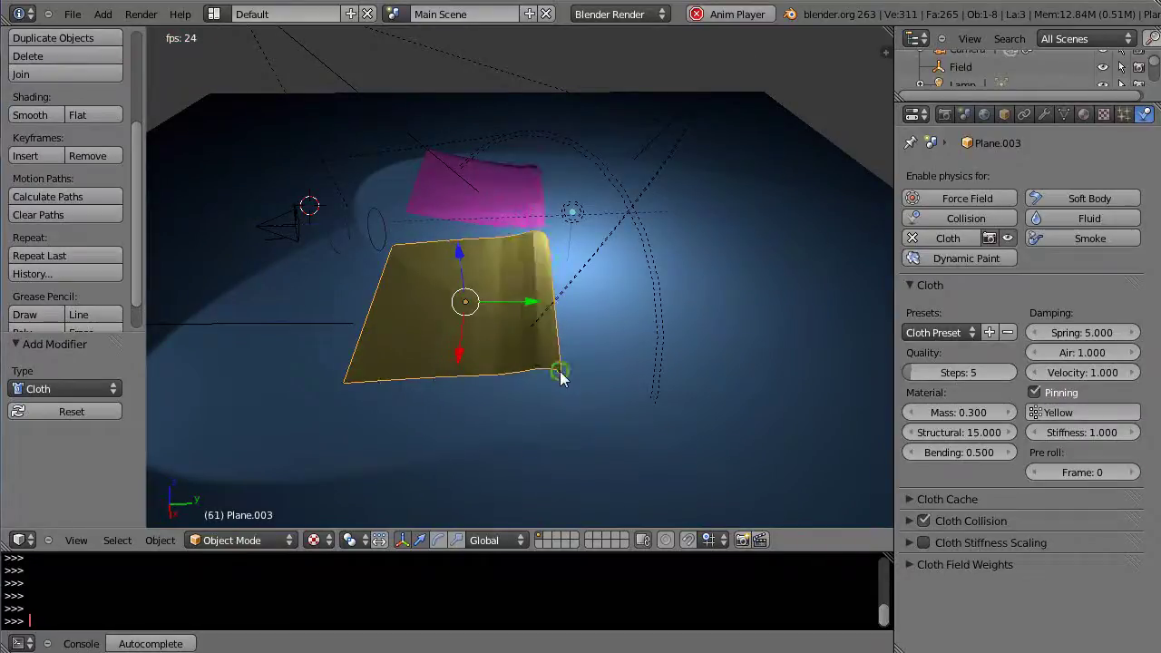
middle_click_drag(559, 378, 394, 384)
middle_click_drag(429, 343, 491, 320)
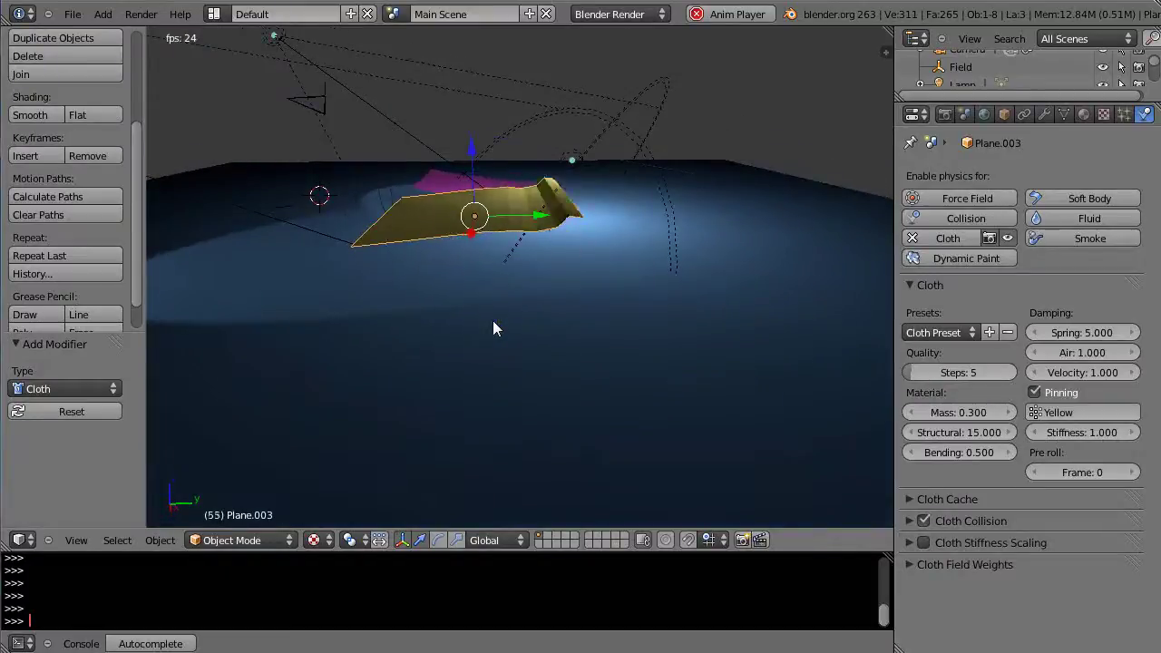
middle_click_drag(487, 323, 481, 317)
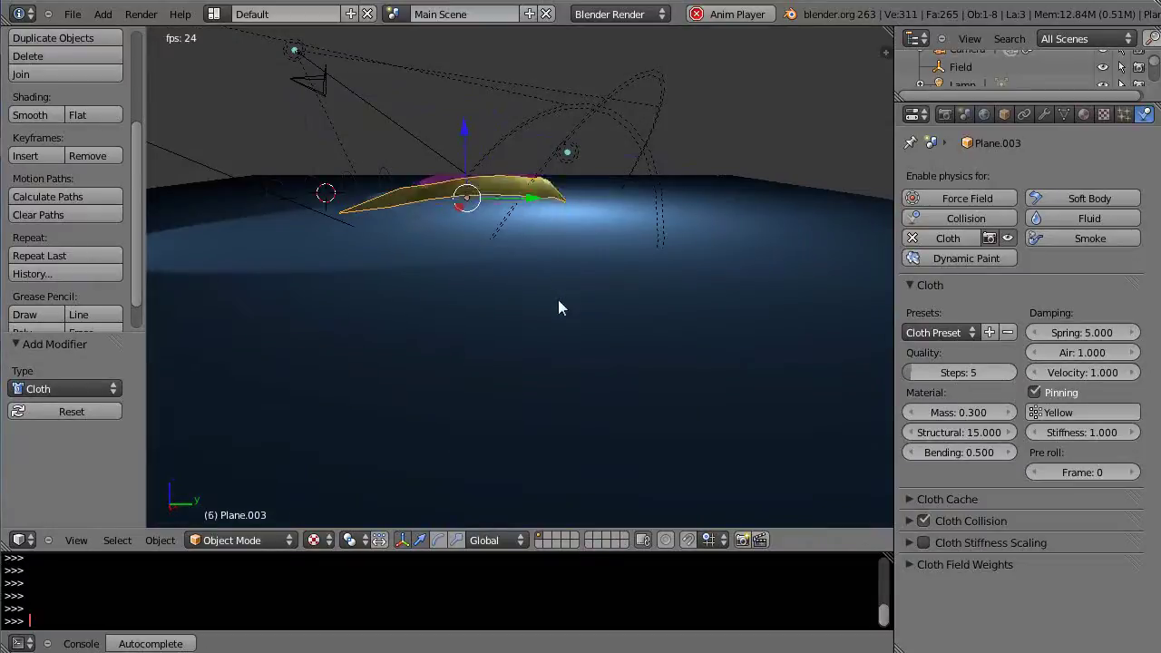
middle_click_drag(538, 245, 526, 170)
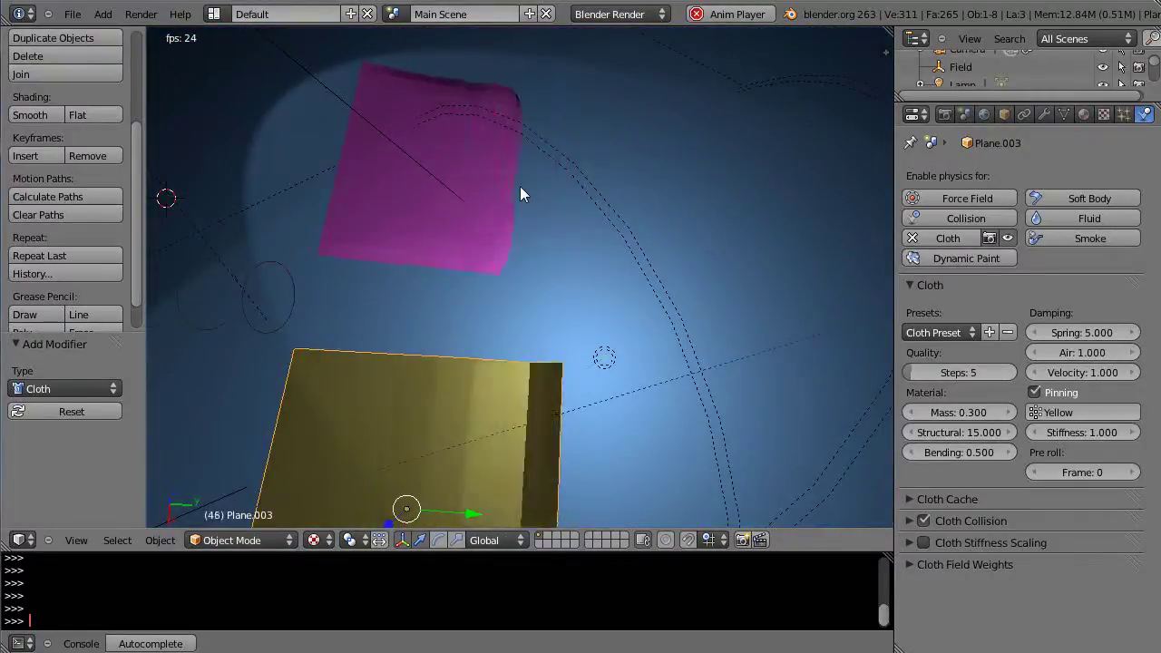
middle_click_drag(386, 254, 410, 186)
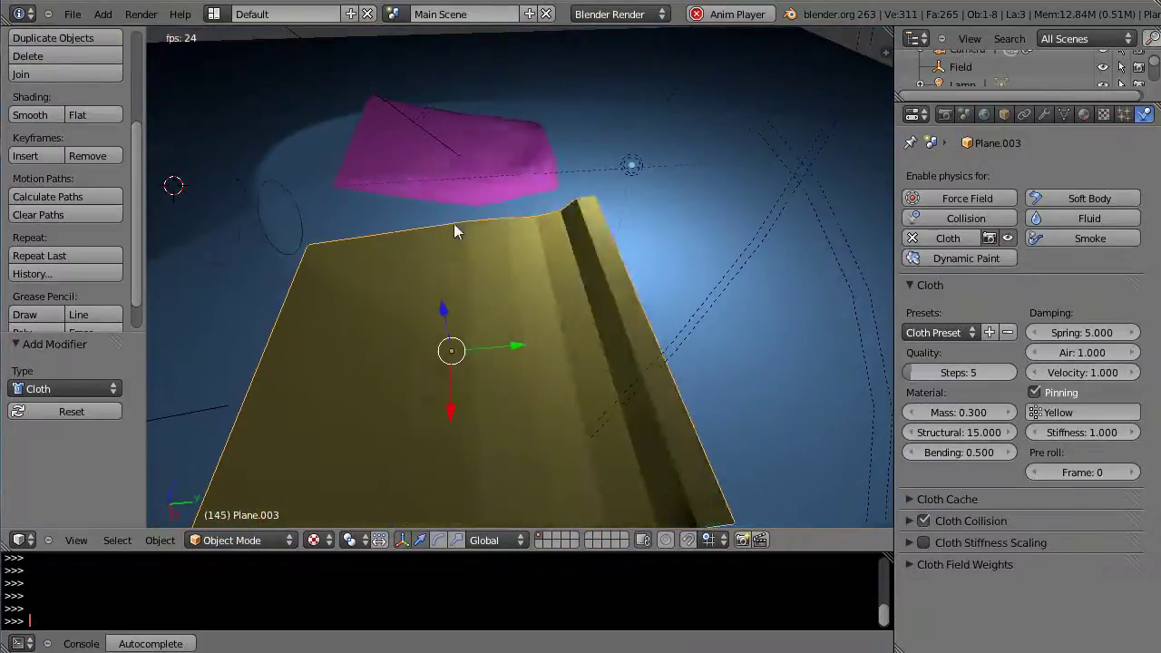
middle_click_drag(461, 225, 484, 315)
scroll(383, 287, "up", 5)
scroll(380, 287, "down", 2)
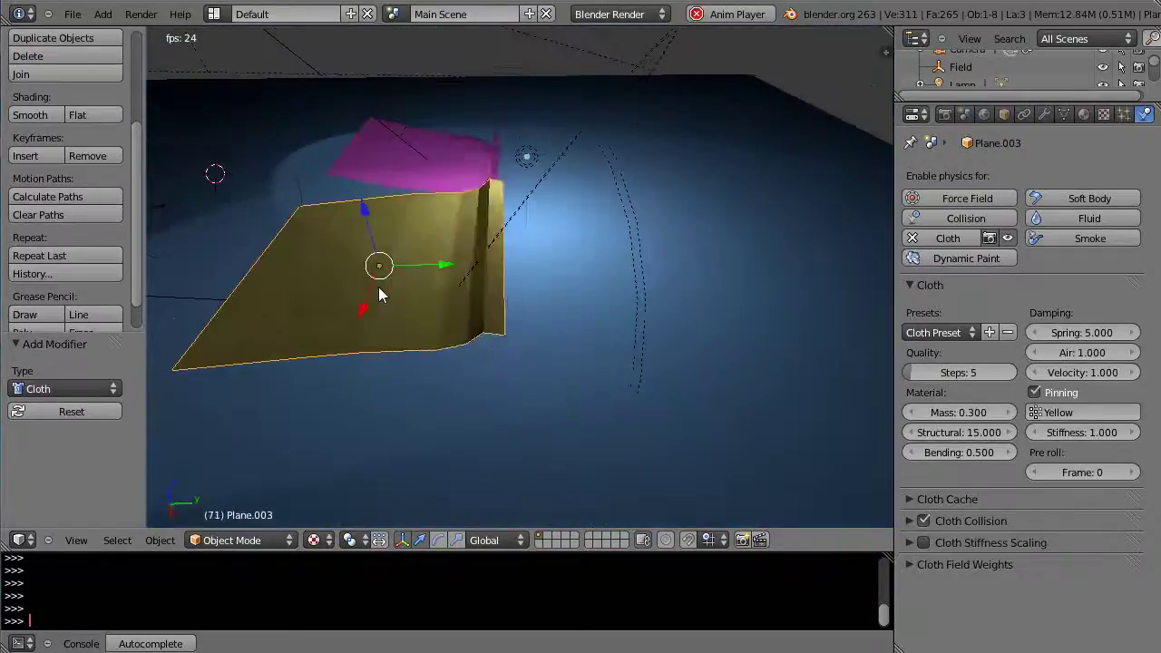